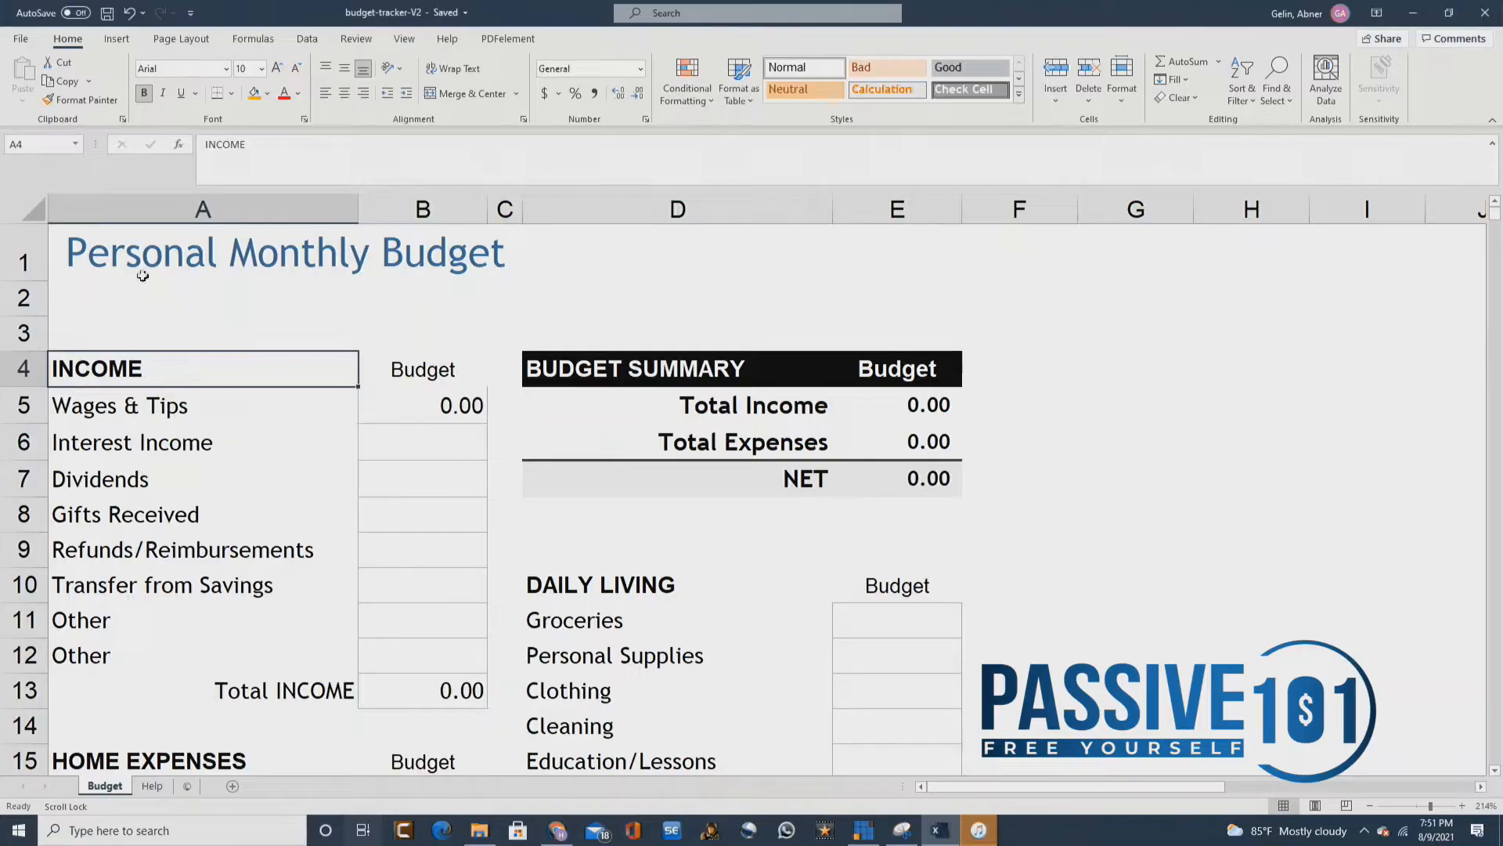
# Step: Look over the Personal Monthly Budget title and the INCOME categories from Wages & Tips to Transfer from Savings
pyautogui.moveTo(90, 263); pyautogui.dragTo(470, 272)
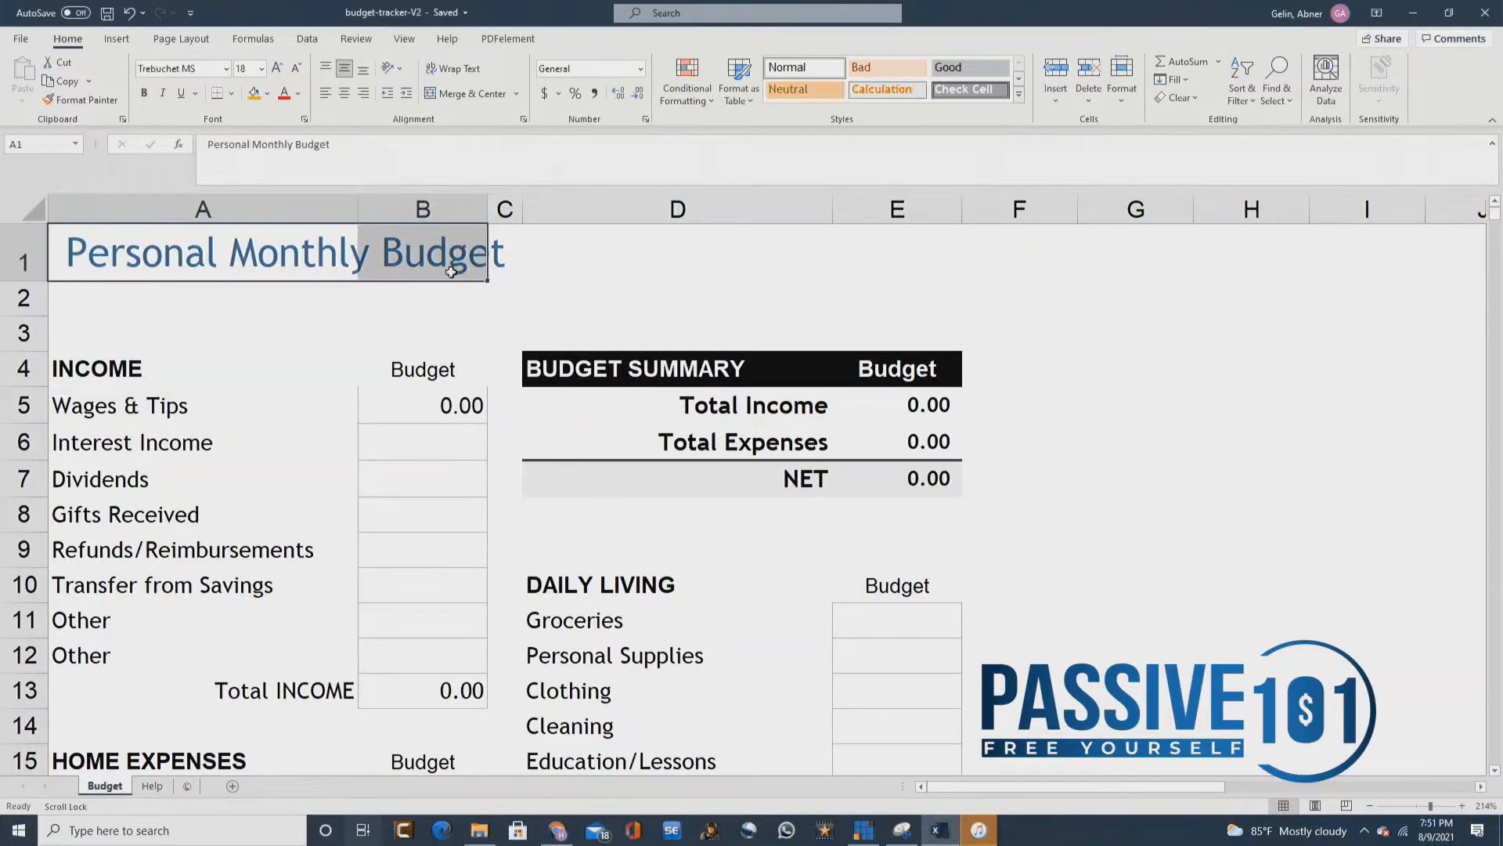
pyautogui.click(288, 263)
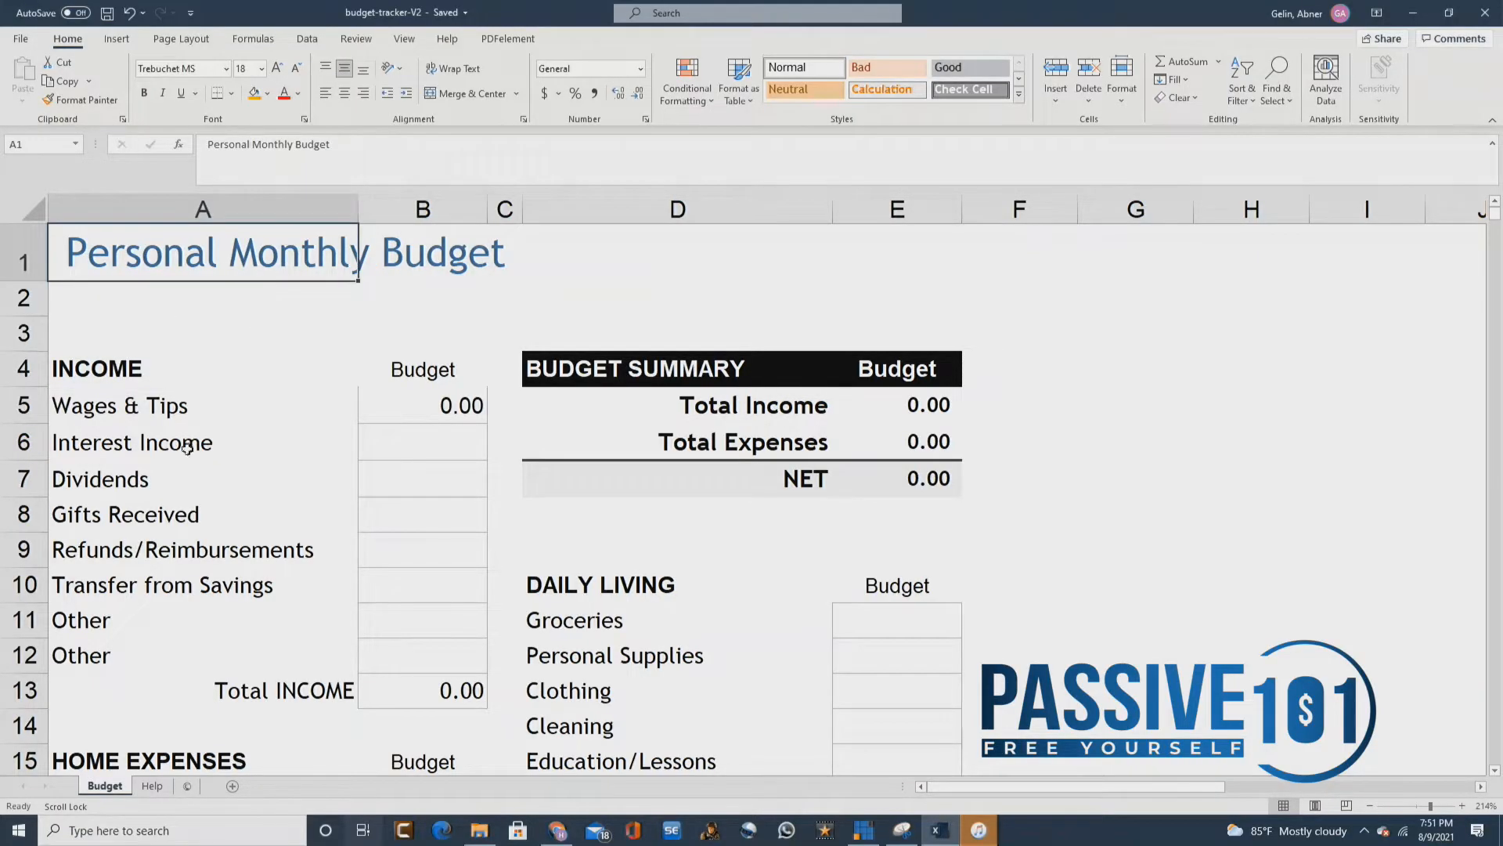
pyautogui.click(141, 408)
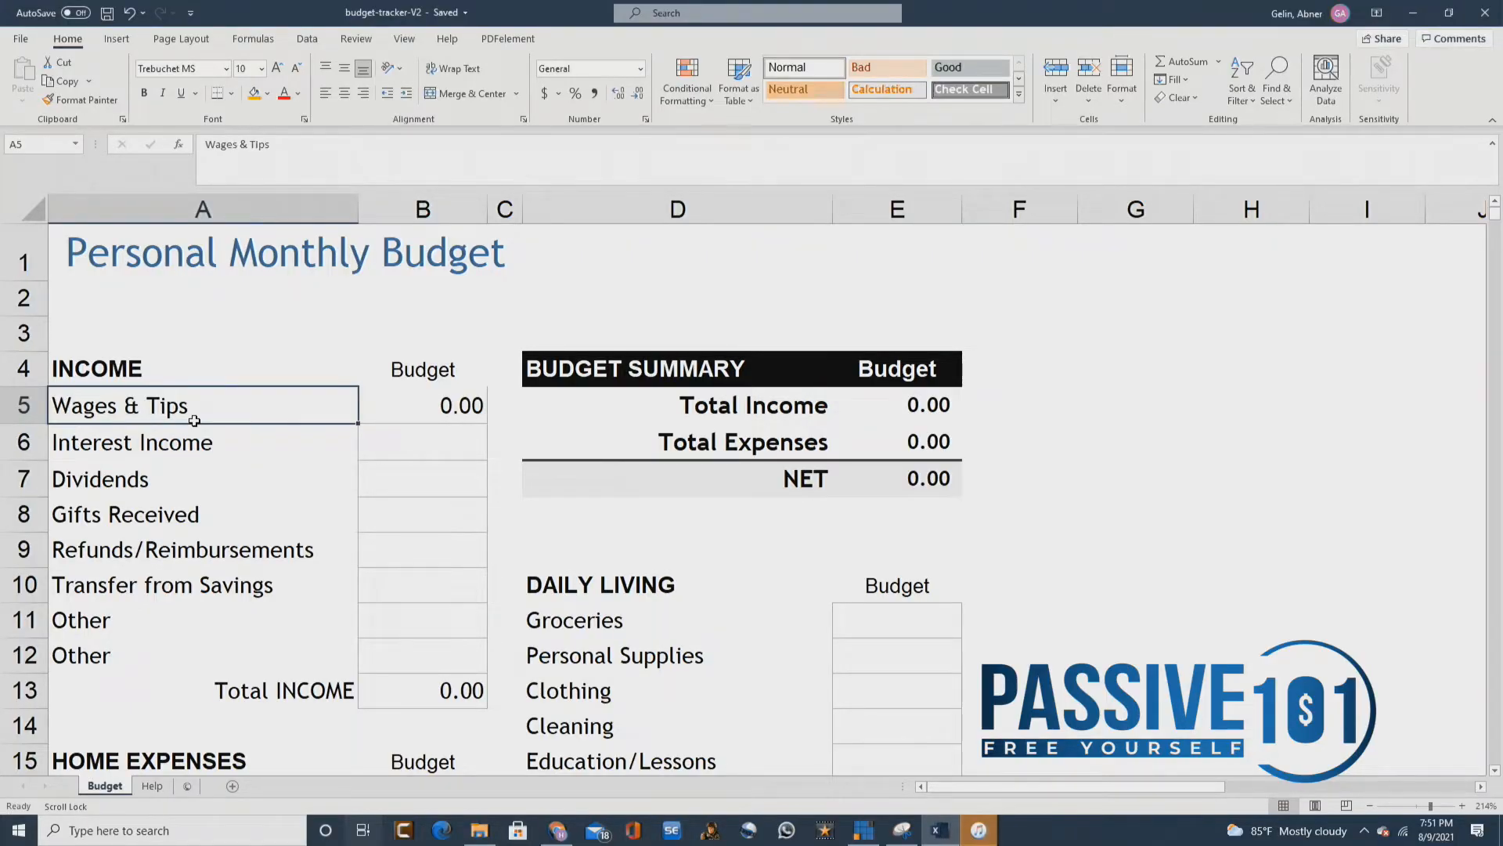
pyautogui.click(159, 451)
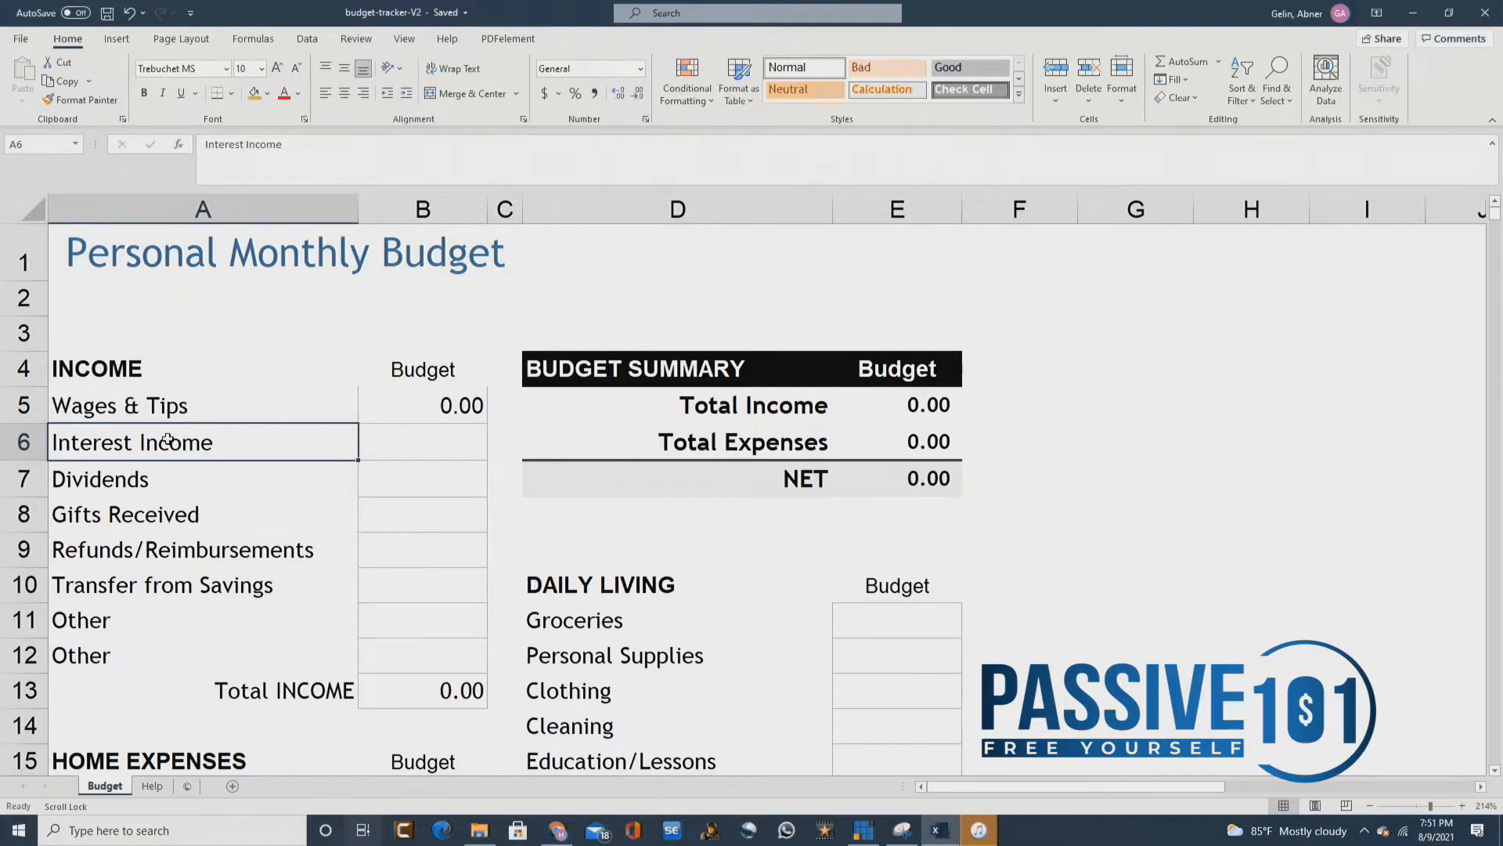
pyautogui.click(126, 483)
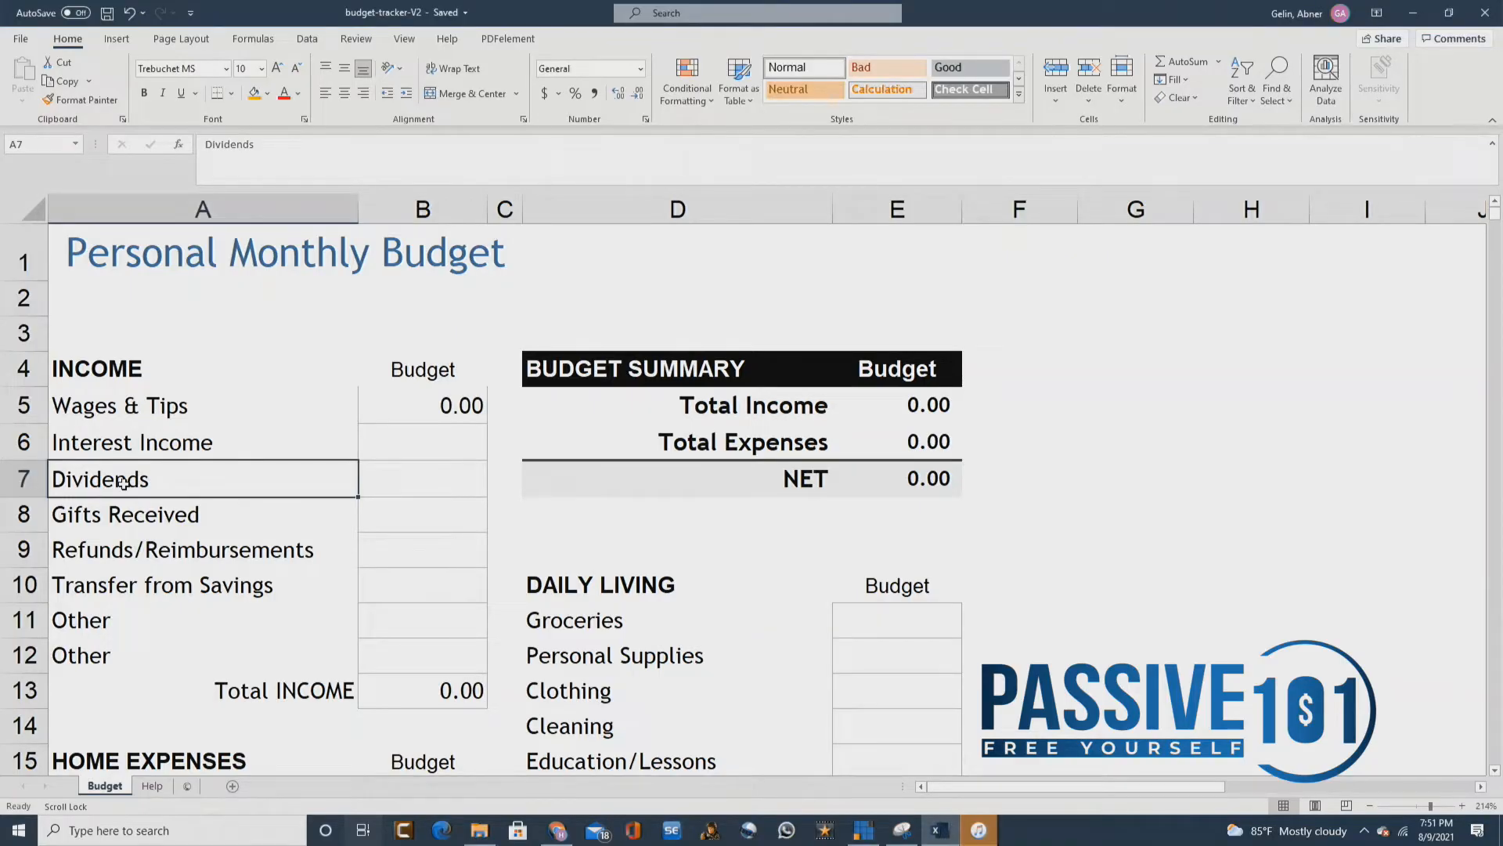
pyautogui.click(130, 517)
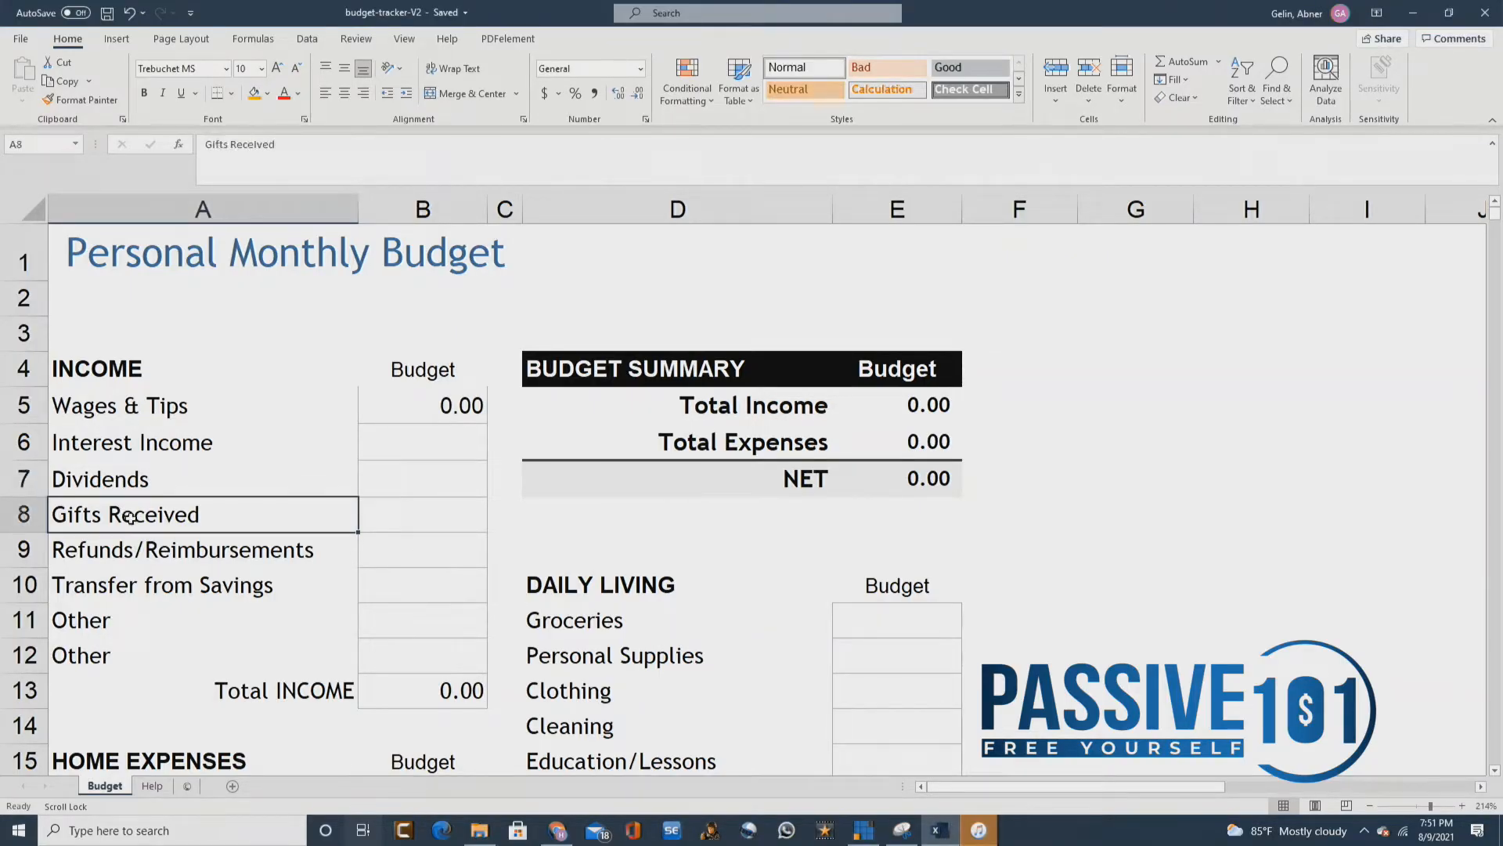
pyautogui.click(112, 552)
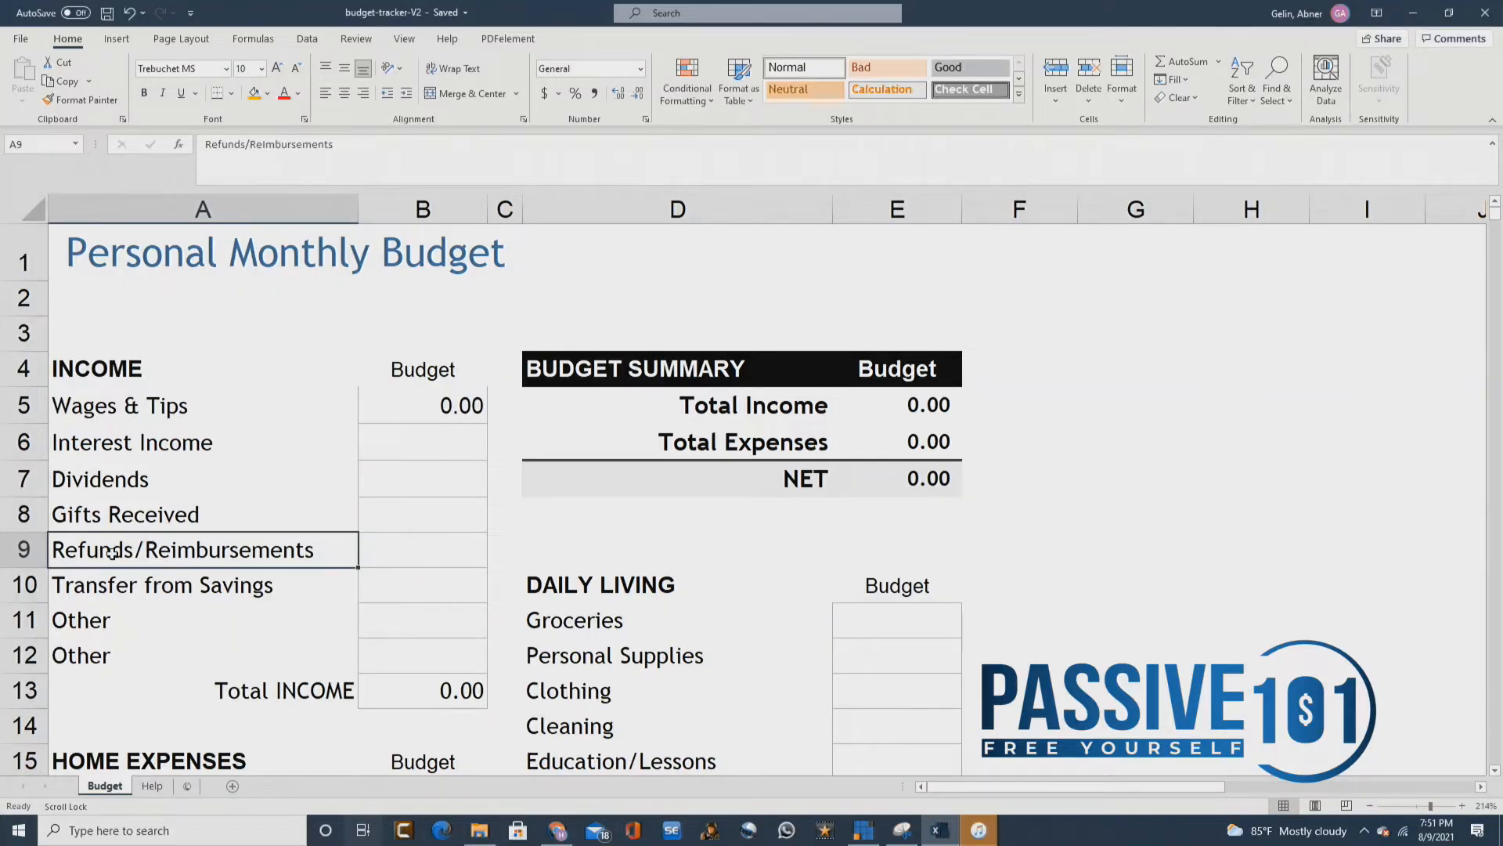
pyautogui.click(99, 588)
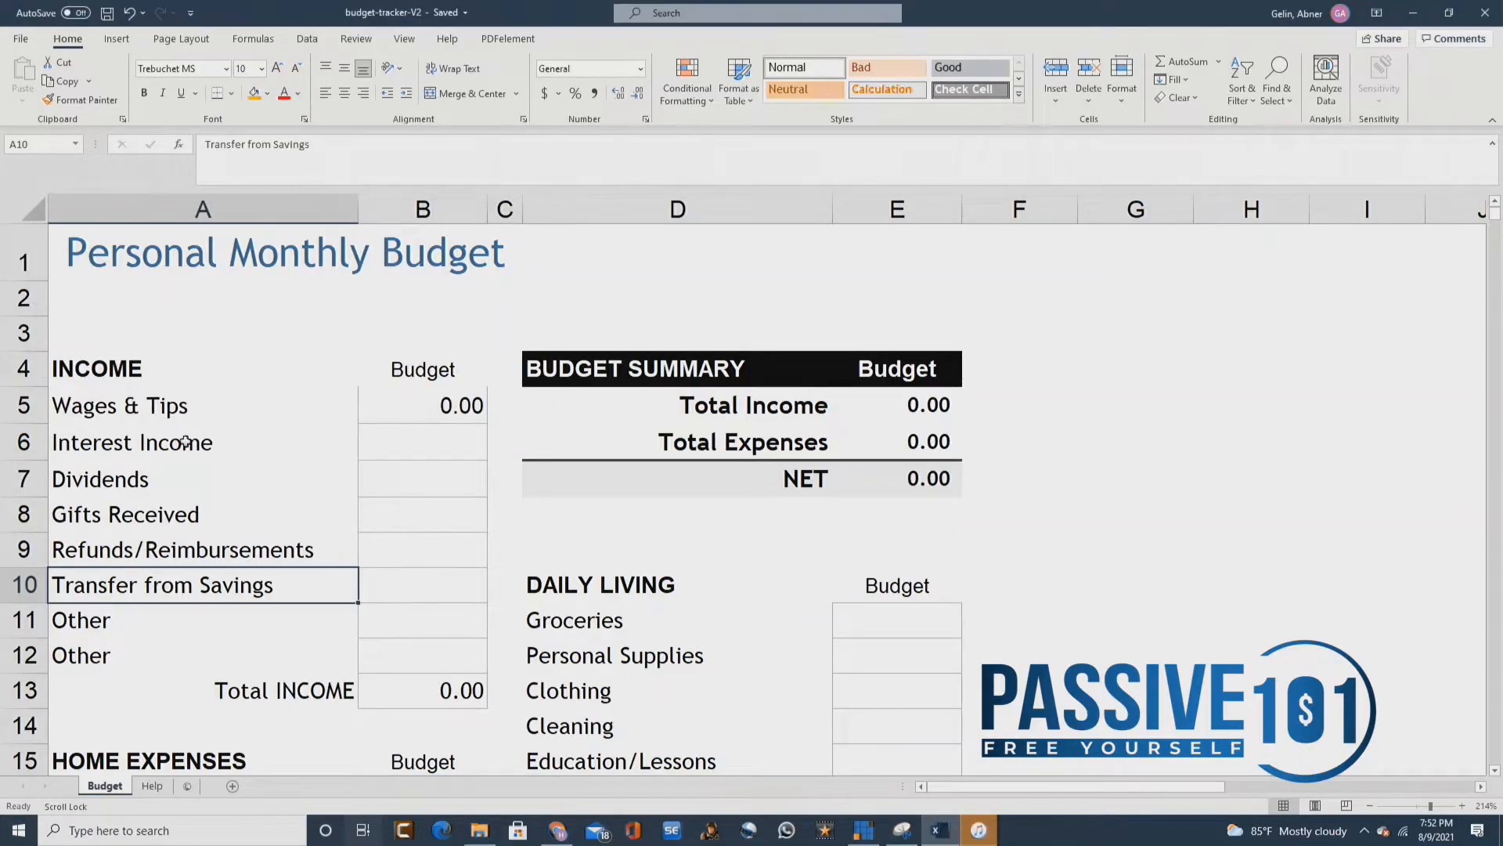
# Step: Enter income budget amounts of 2000 for Wages & Tips and 100 for Interest Income
pyautogui.click(415, 413)
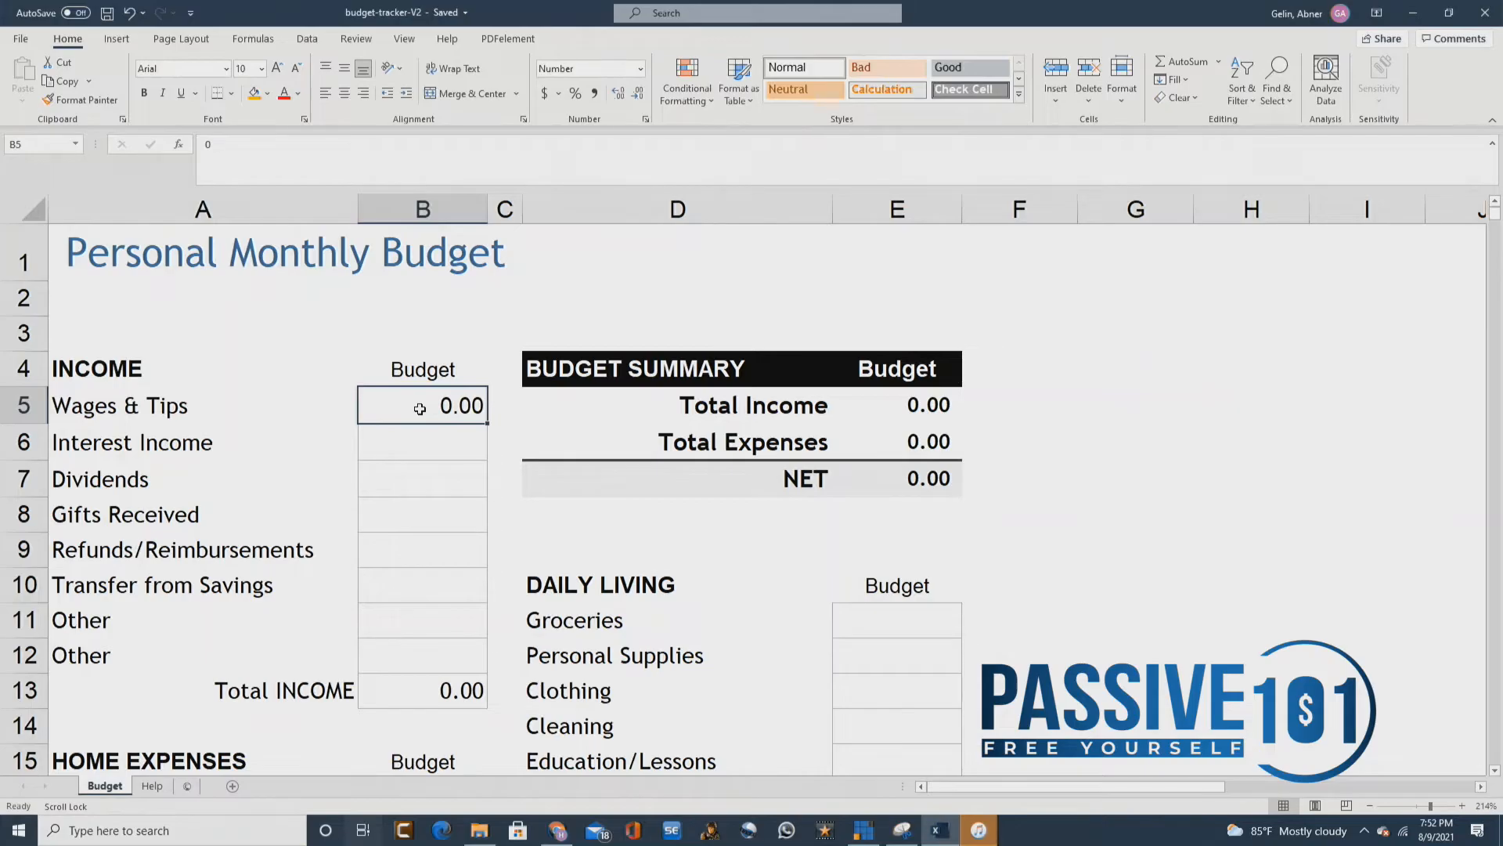
pyautogui.write('200')
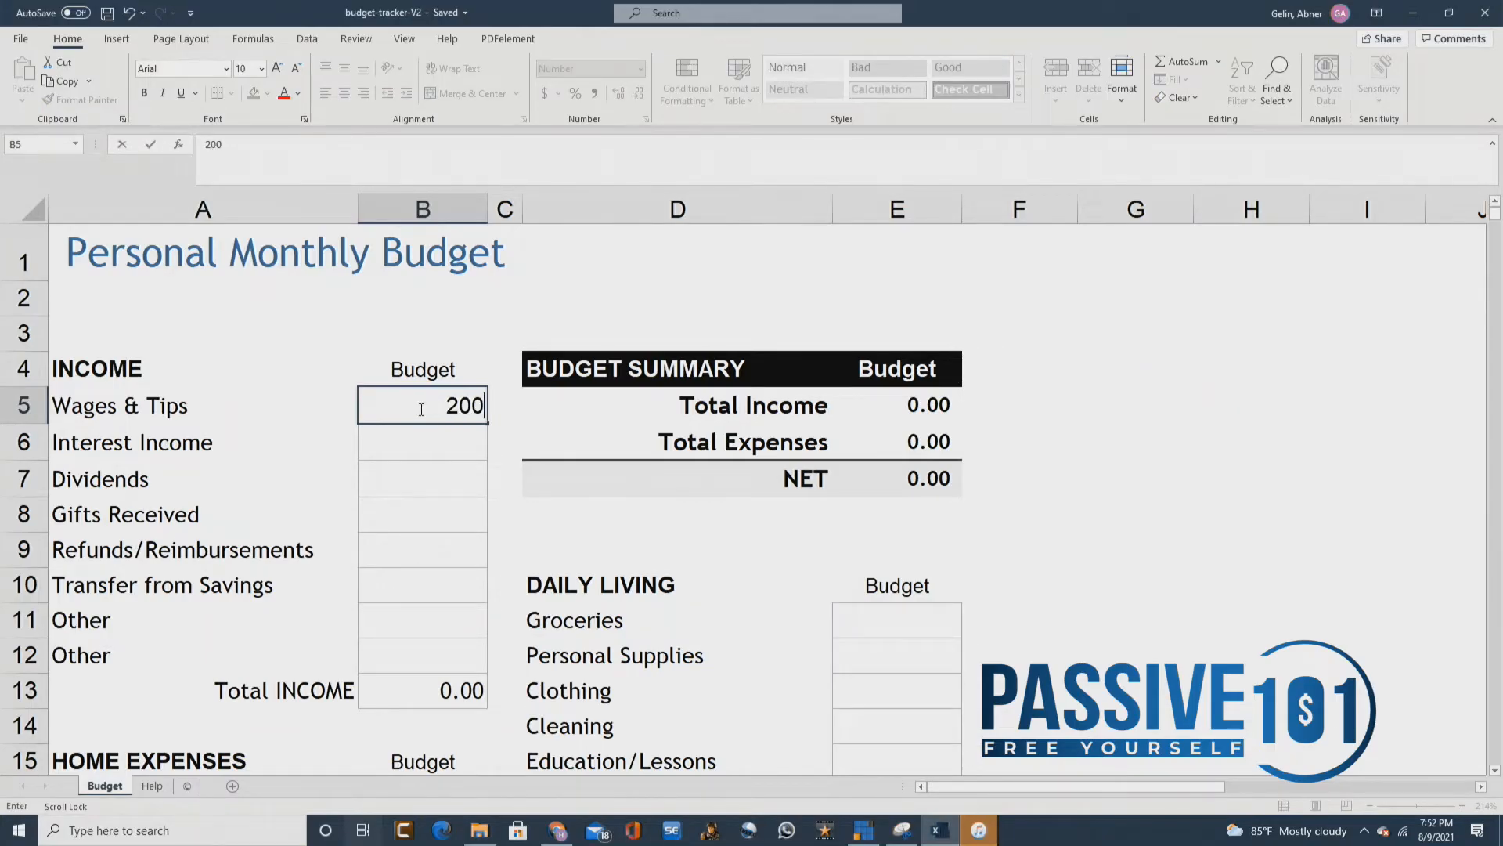
pyautogui.write('0')
pyautogui.press('Return')
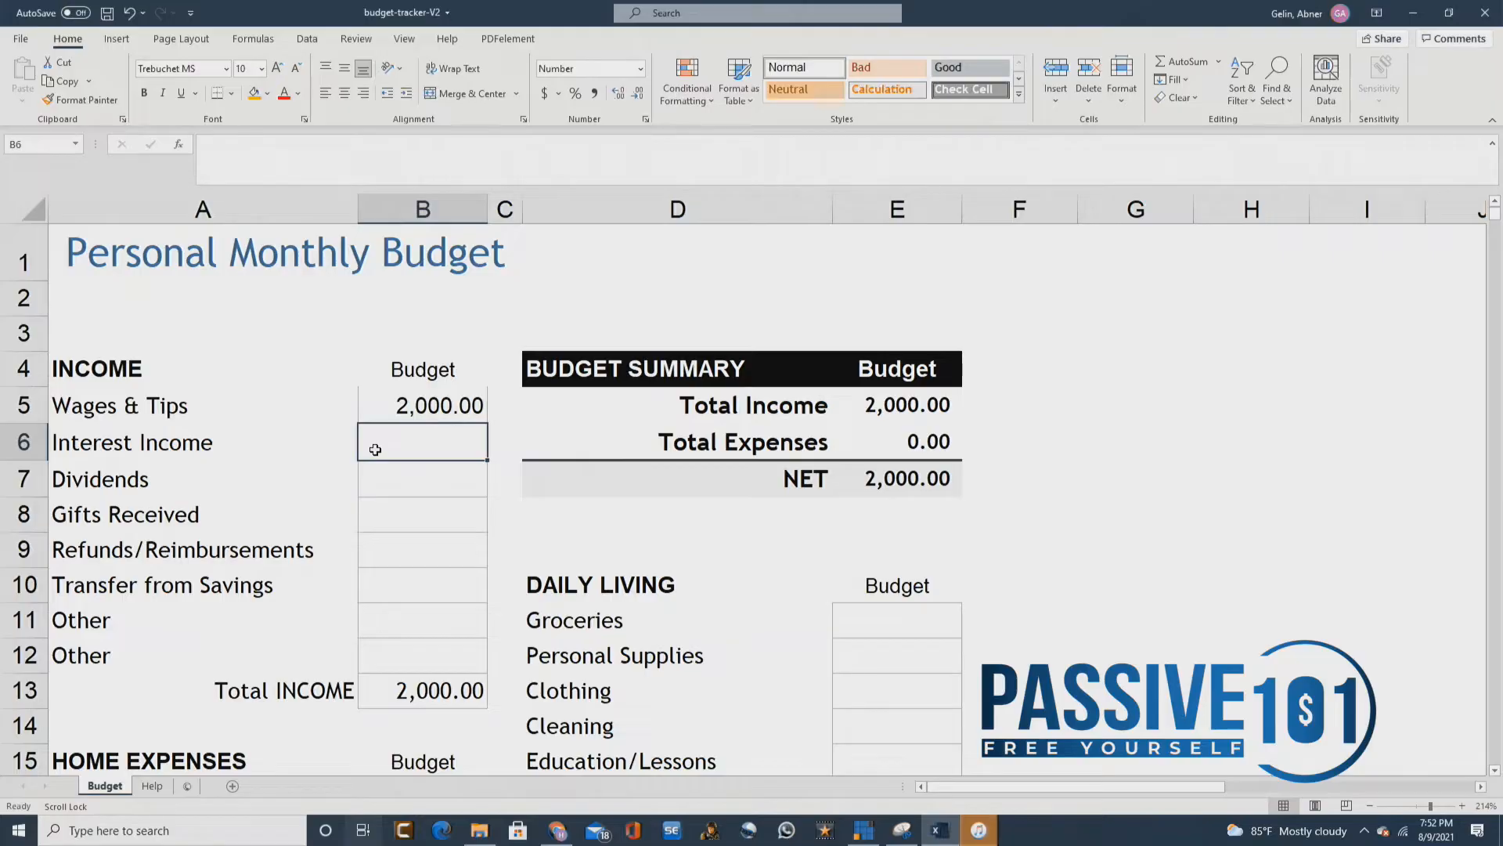
pyautogui.write('100')
pyautogui.press('Return')
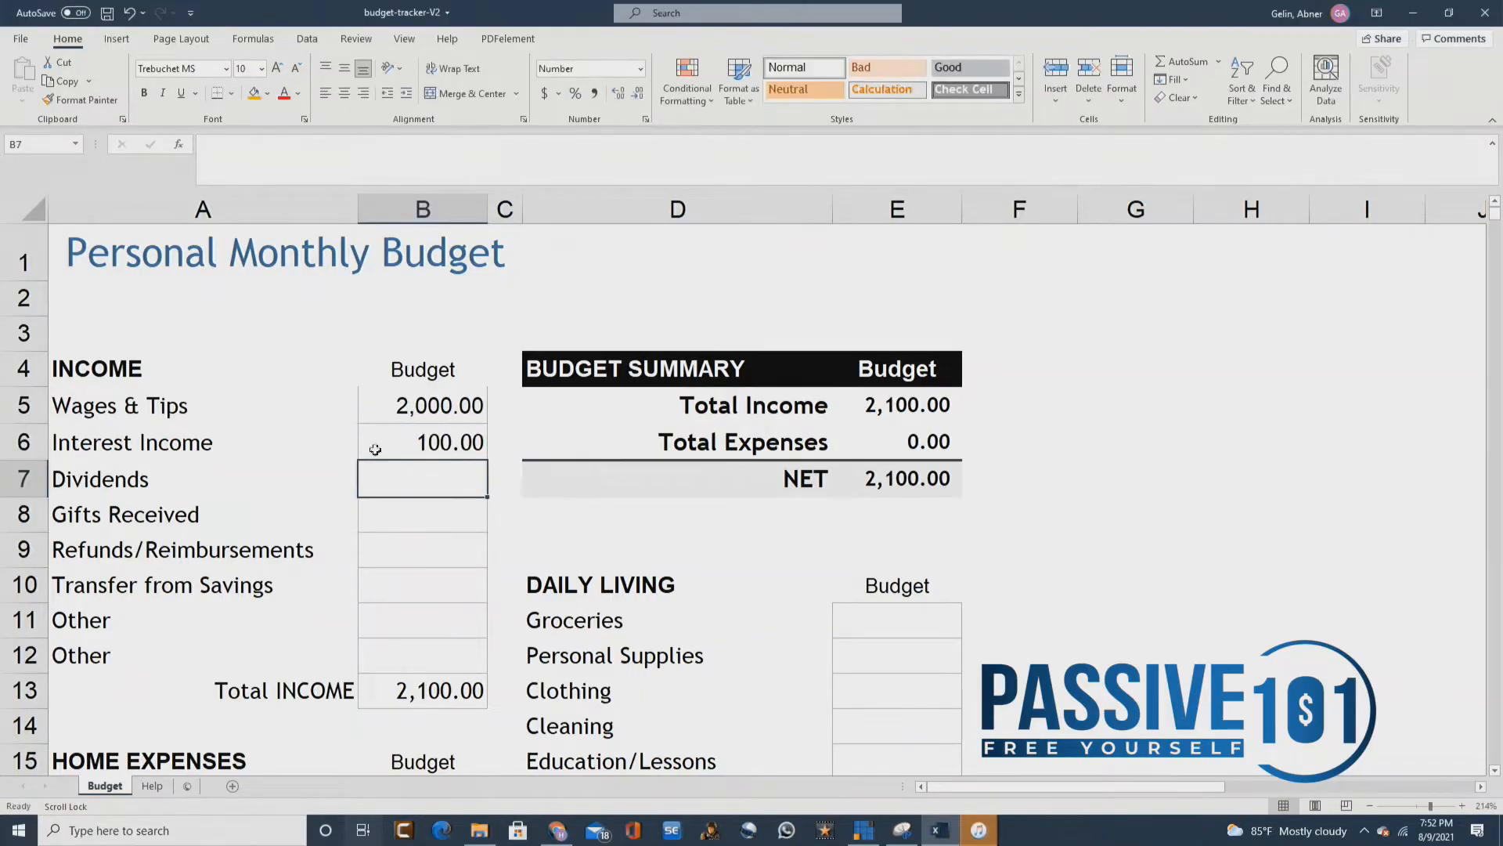
# Step: Set the Transfer from Savings budget in the INCOME section to 200
pyautogui.click(387, 584)
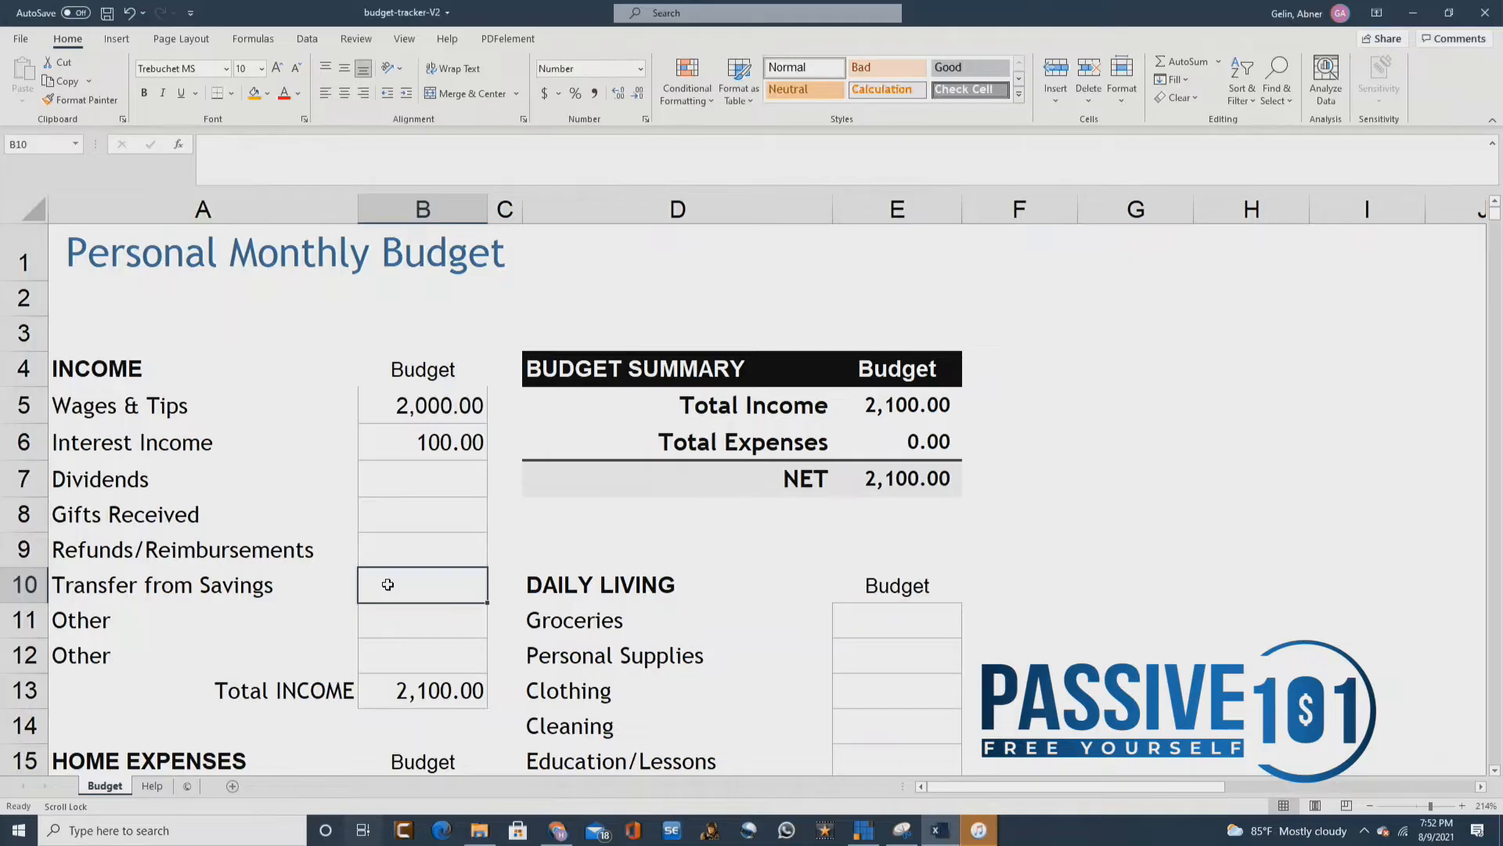
pyautogui.write('200')
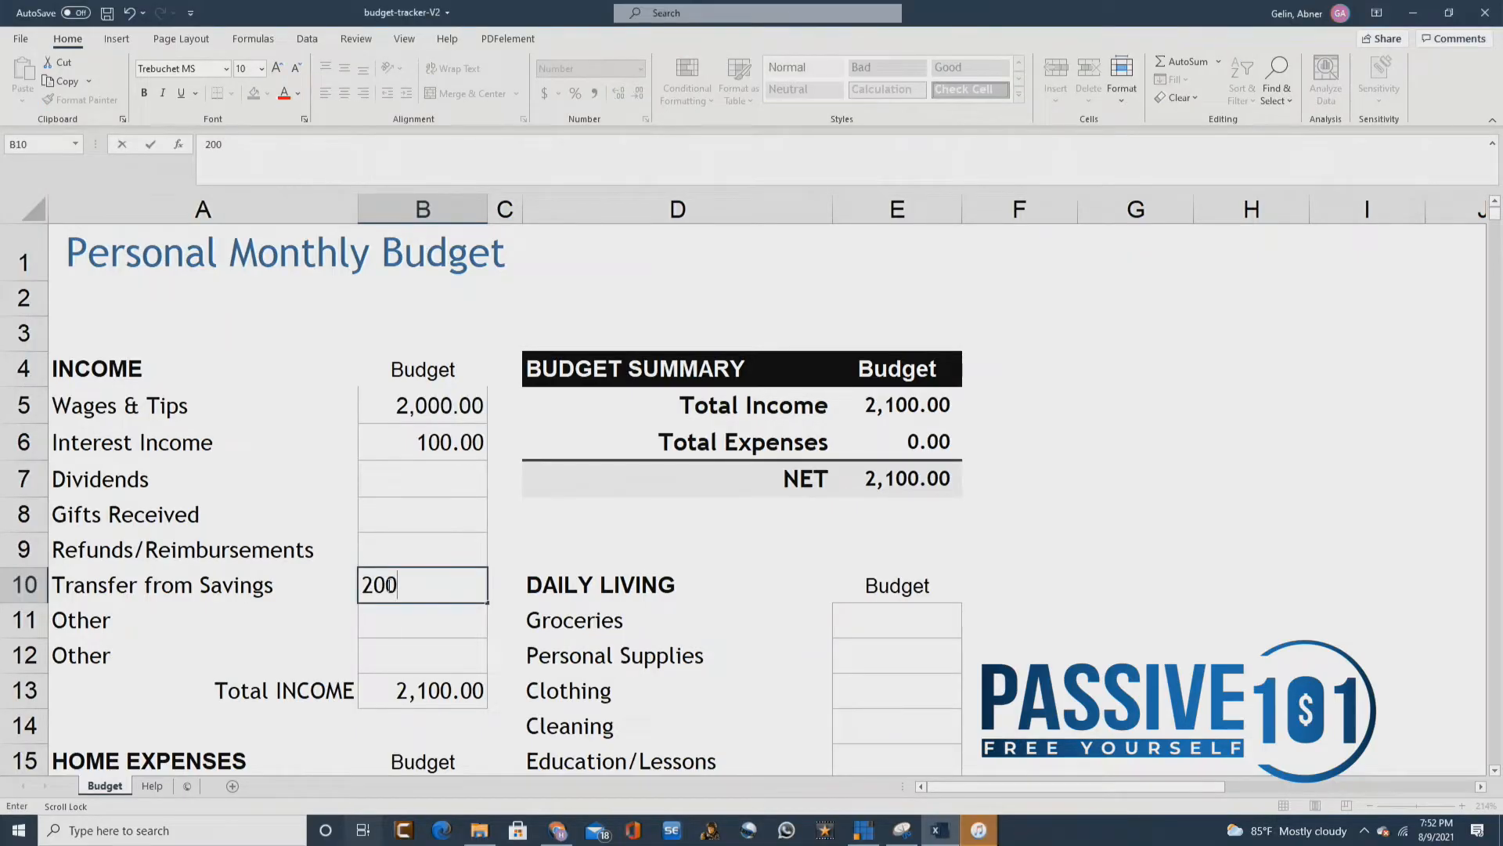
pyautogui.press('Return')
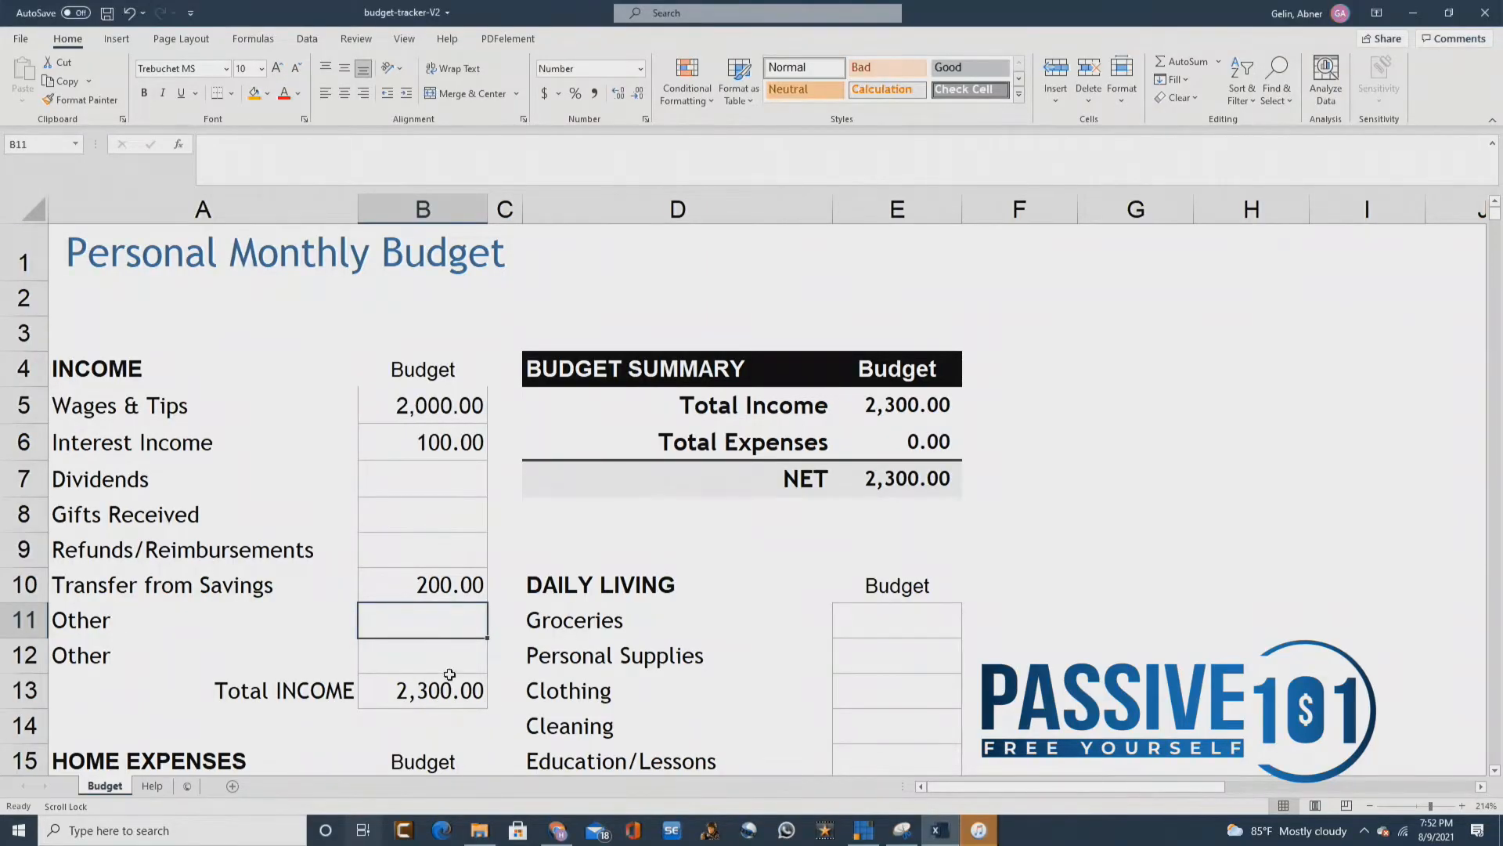
# Step: Examine the Total INCOME formula, the income amounts it sums, and the NET figure in the budget summary
pyautogui.click(417, 691)
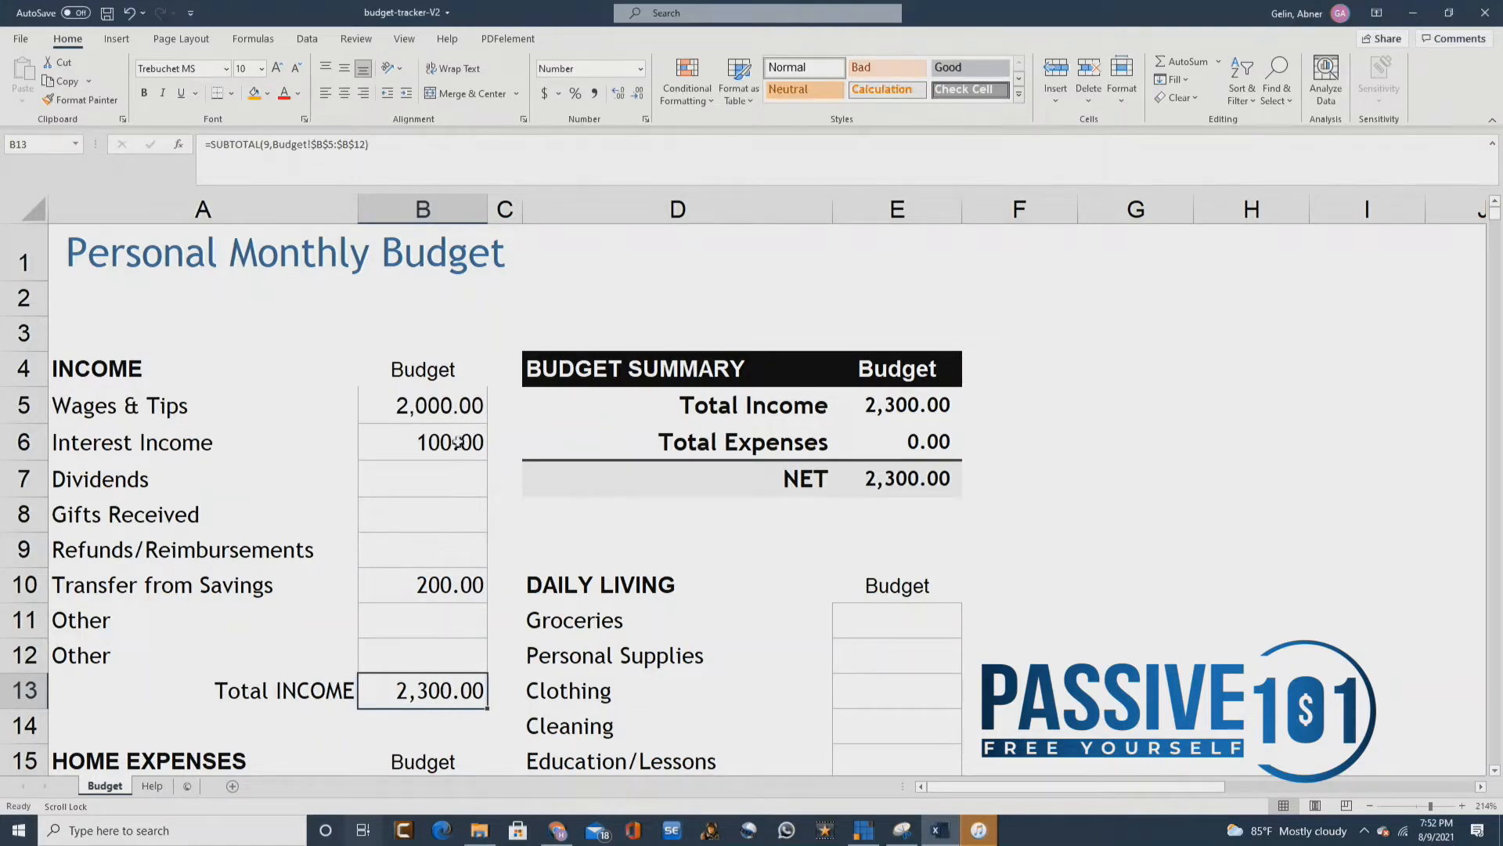
pyautogui.moveTo(448, 408); pyautogui.dragTo(426, 656)
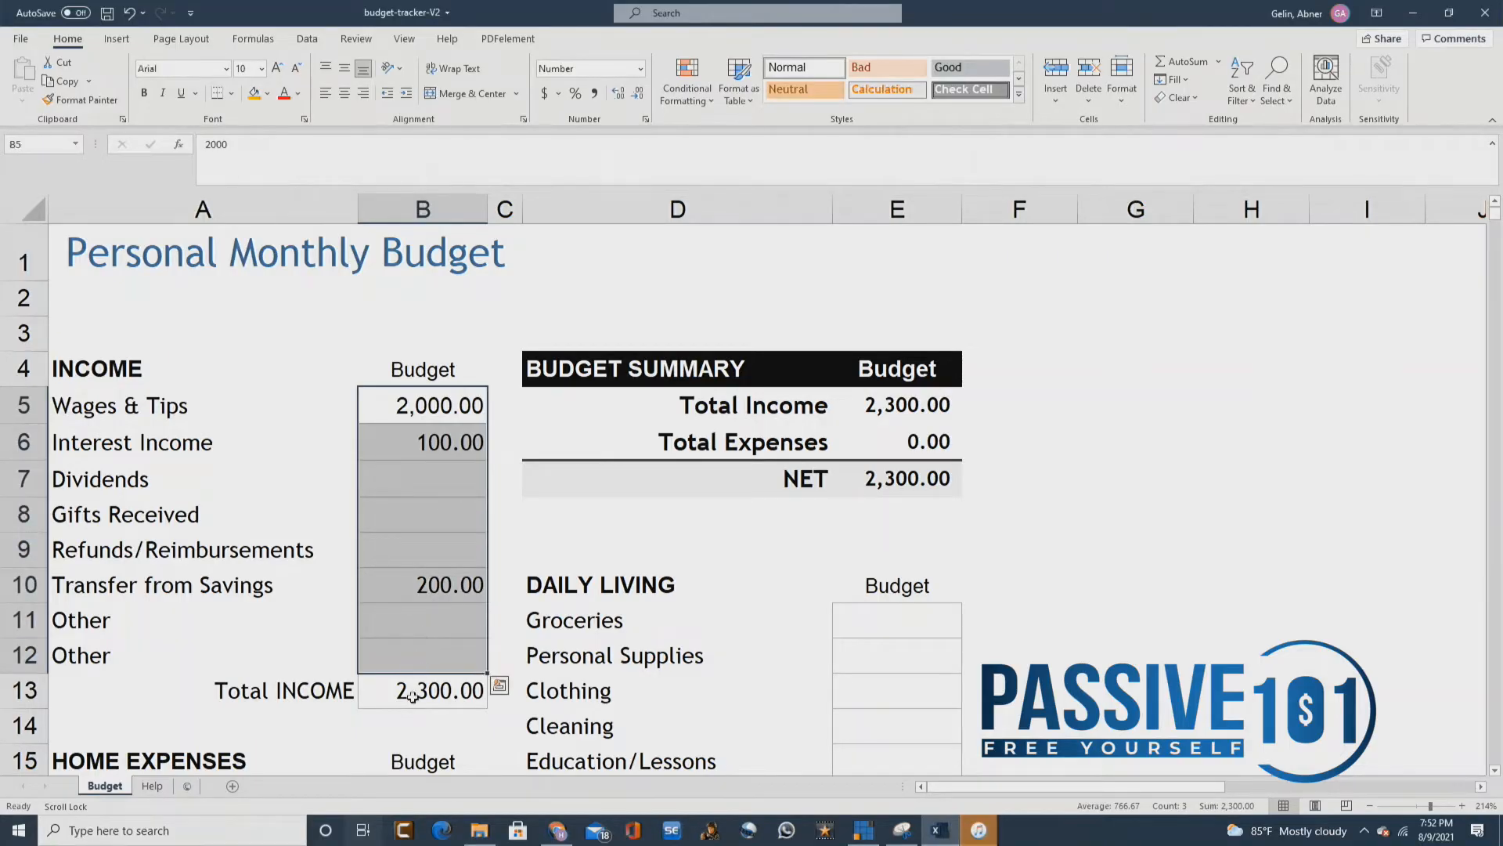
pyautogui.click(348, 628)
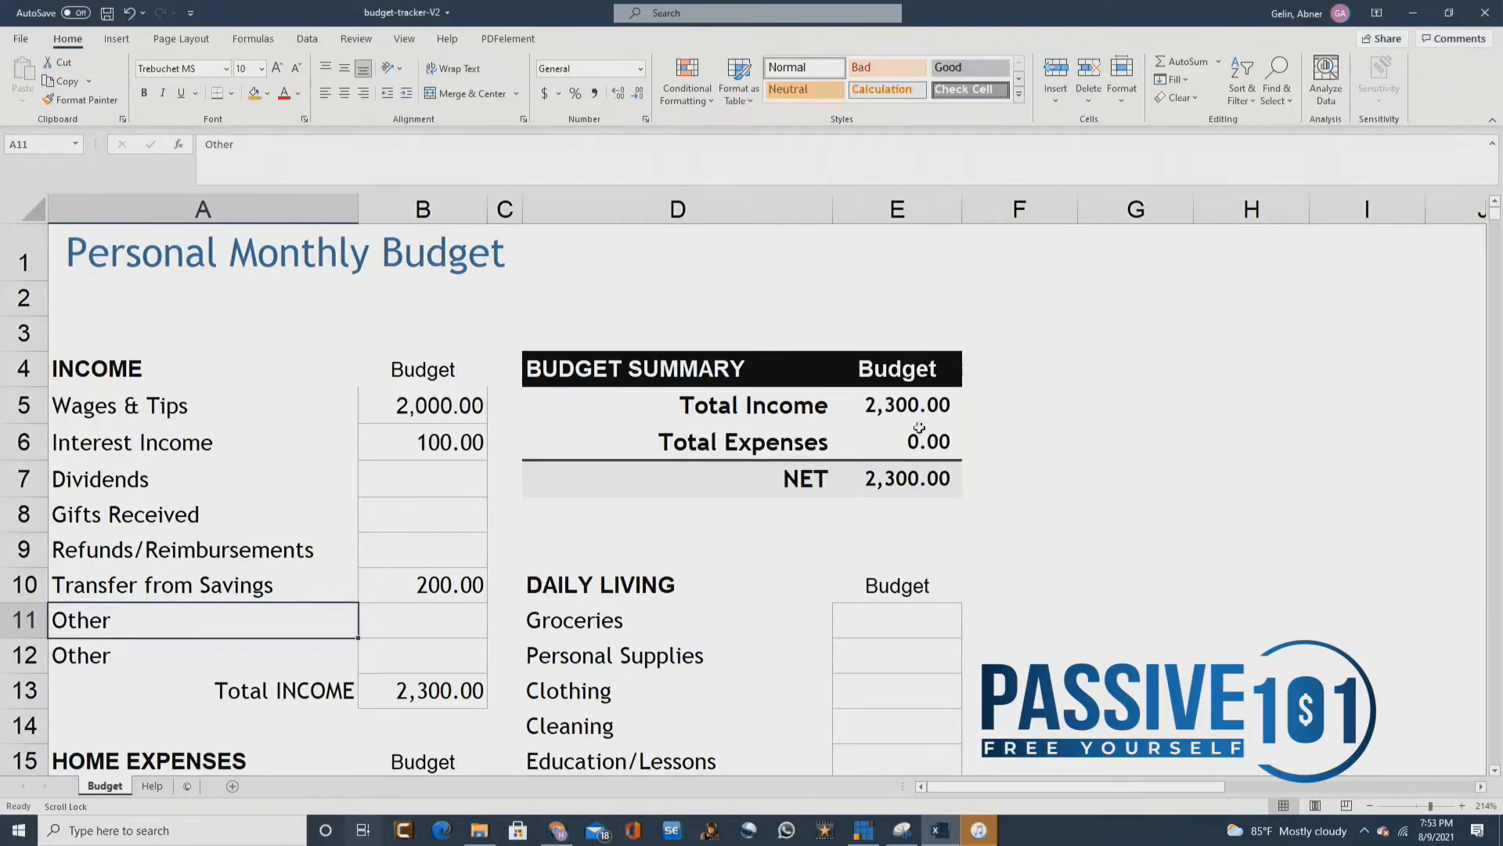
pyautogui.click(888, 483)
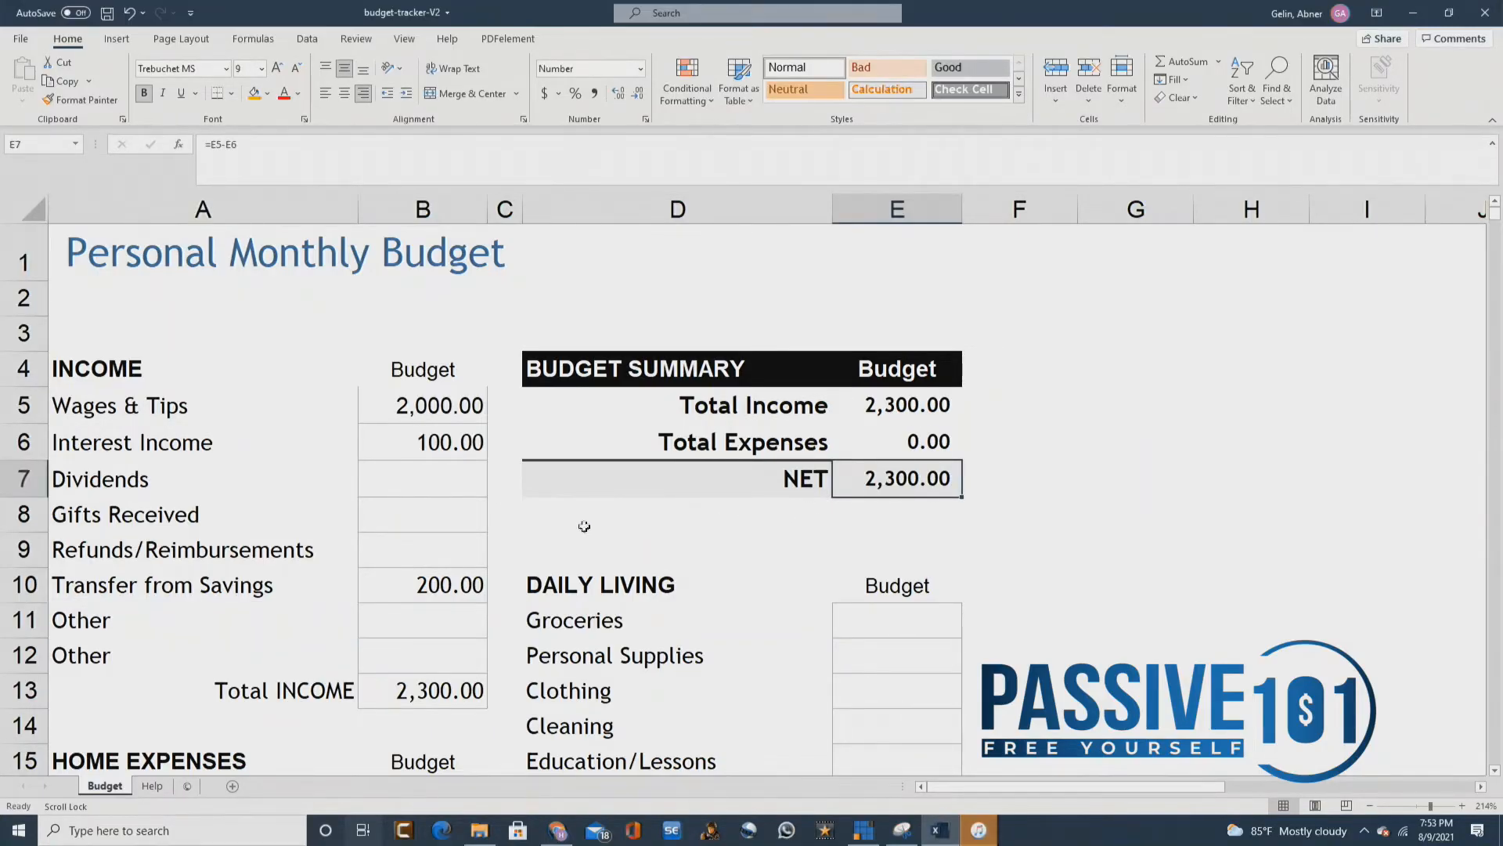
# Step: Set the Mortgage/Rent budget in the HOME EXPENSES section to 1000
pyautogui.scroll(-4, 473, 549)
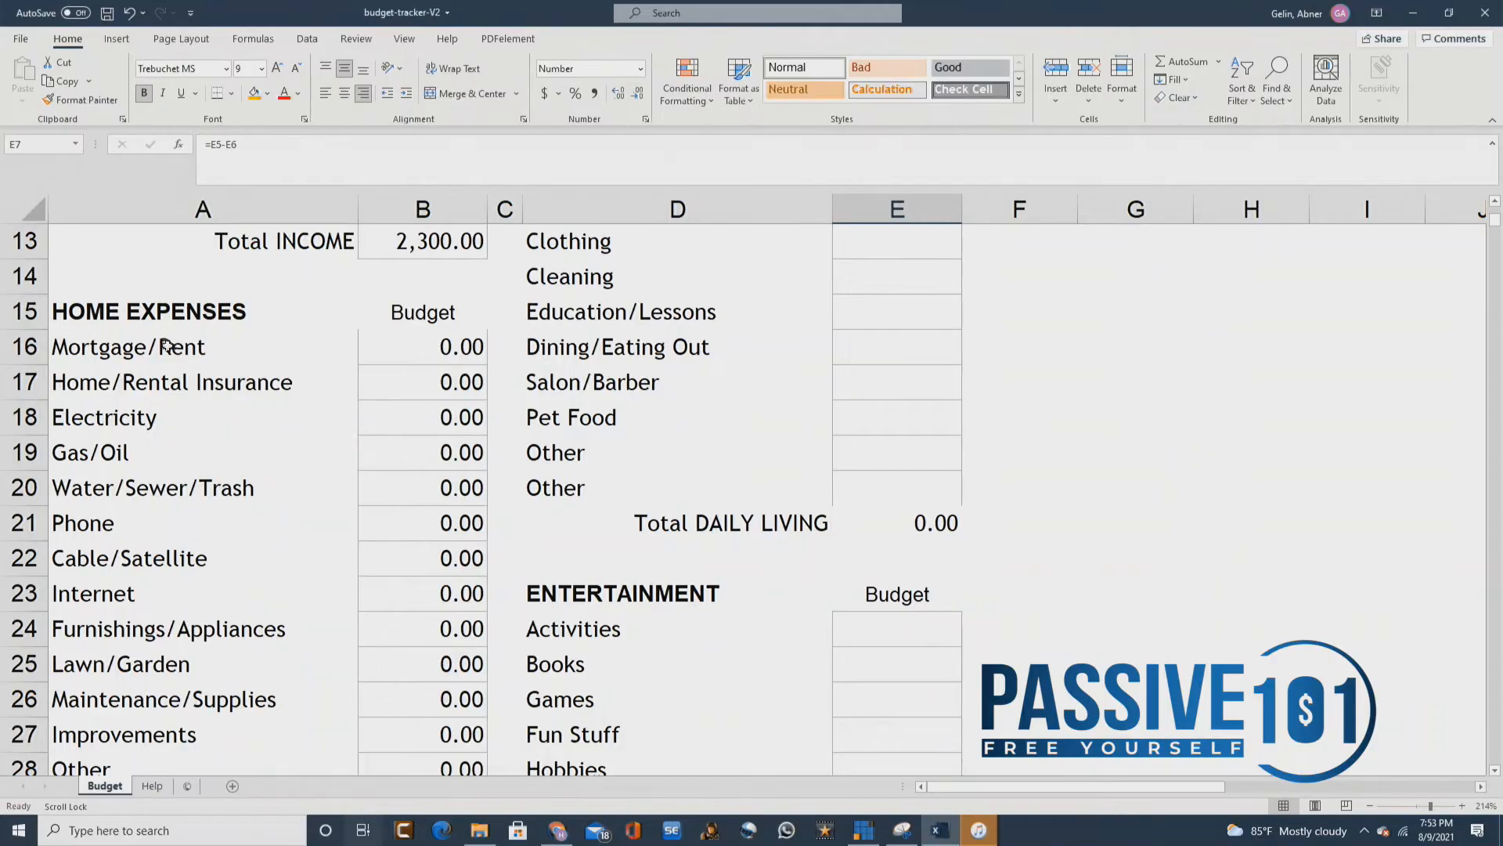
pyautogui.click(133, 314)
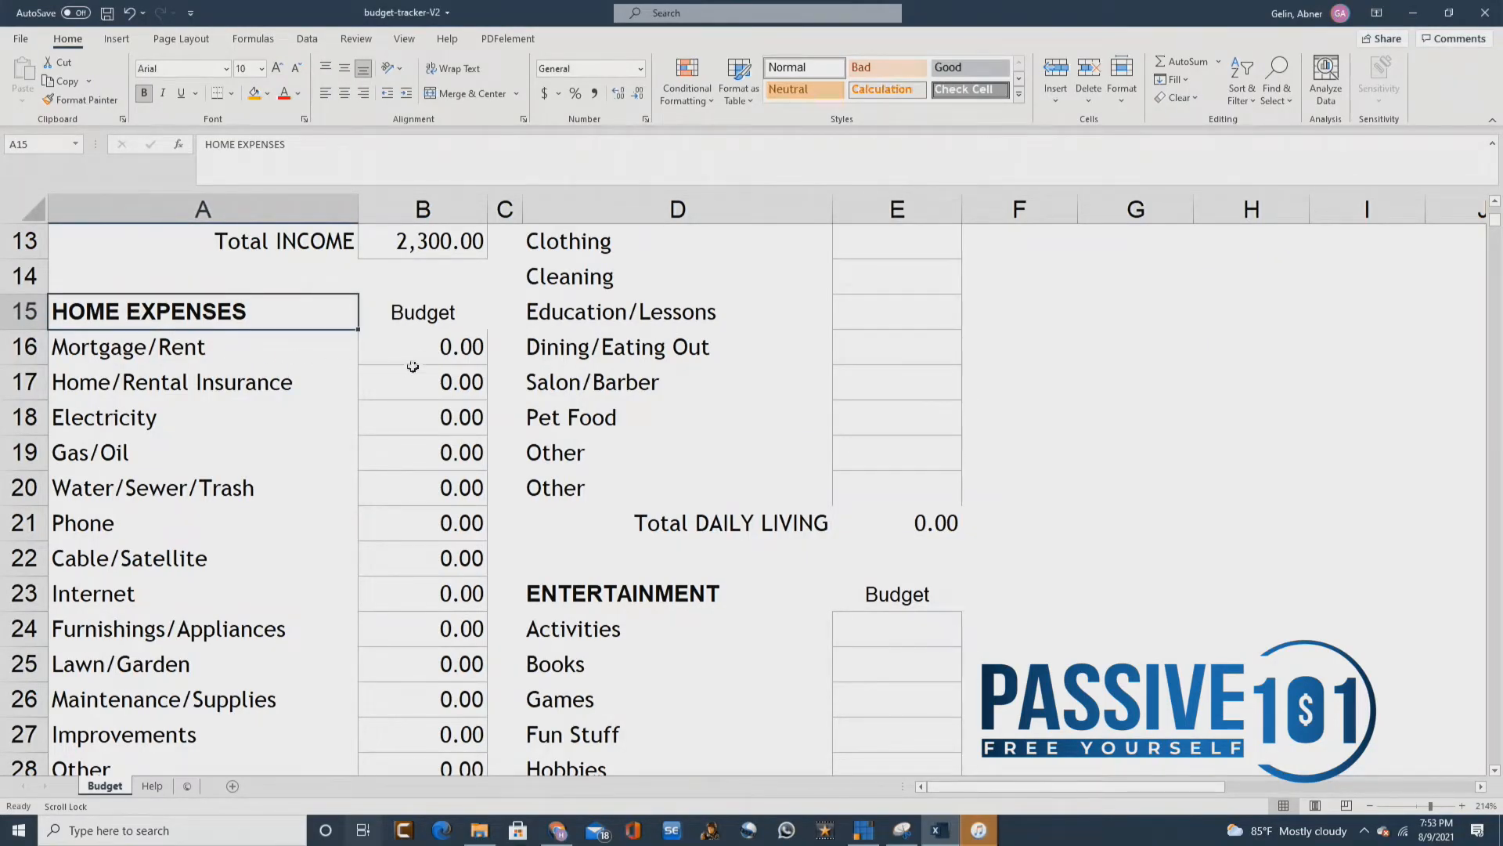
pyautogui.click(446, 350)
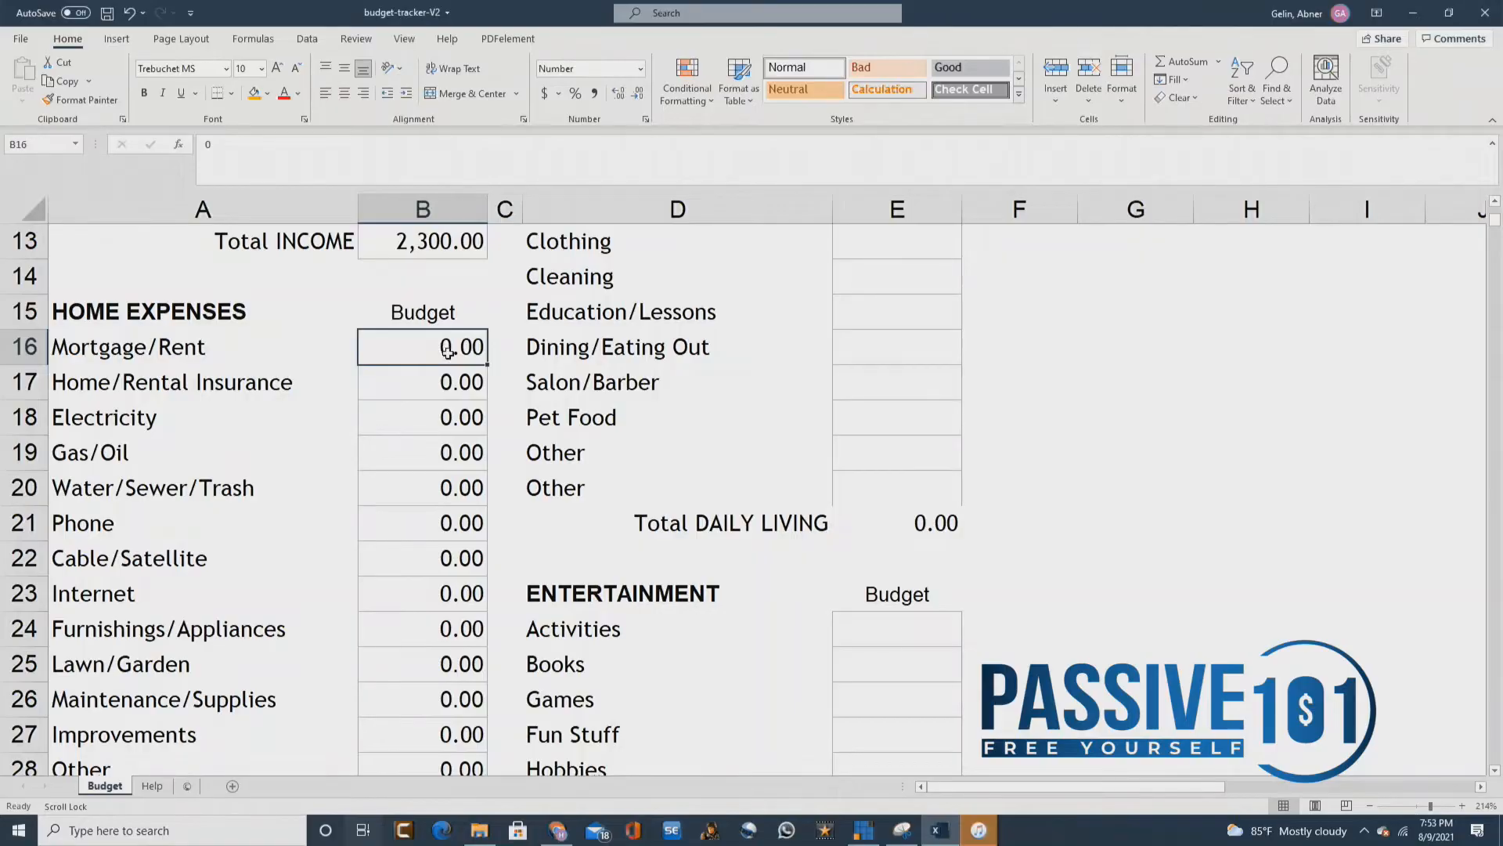
pyautogui.write('1000')
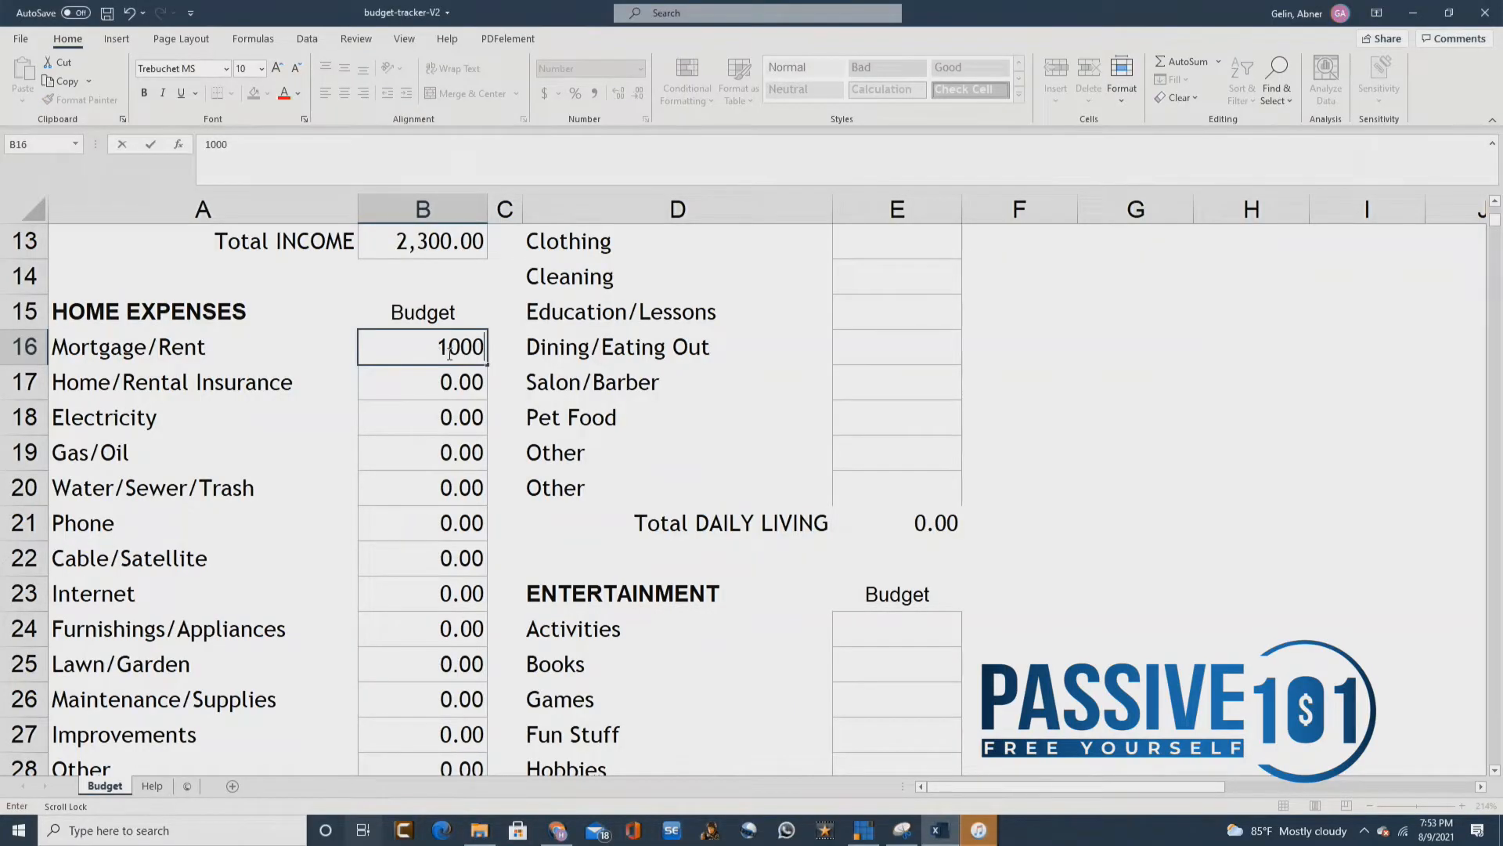
pyautogui.press('Return')
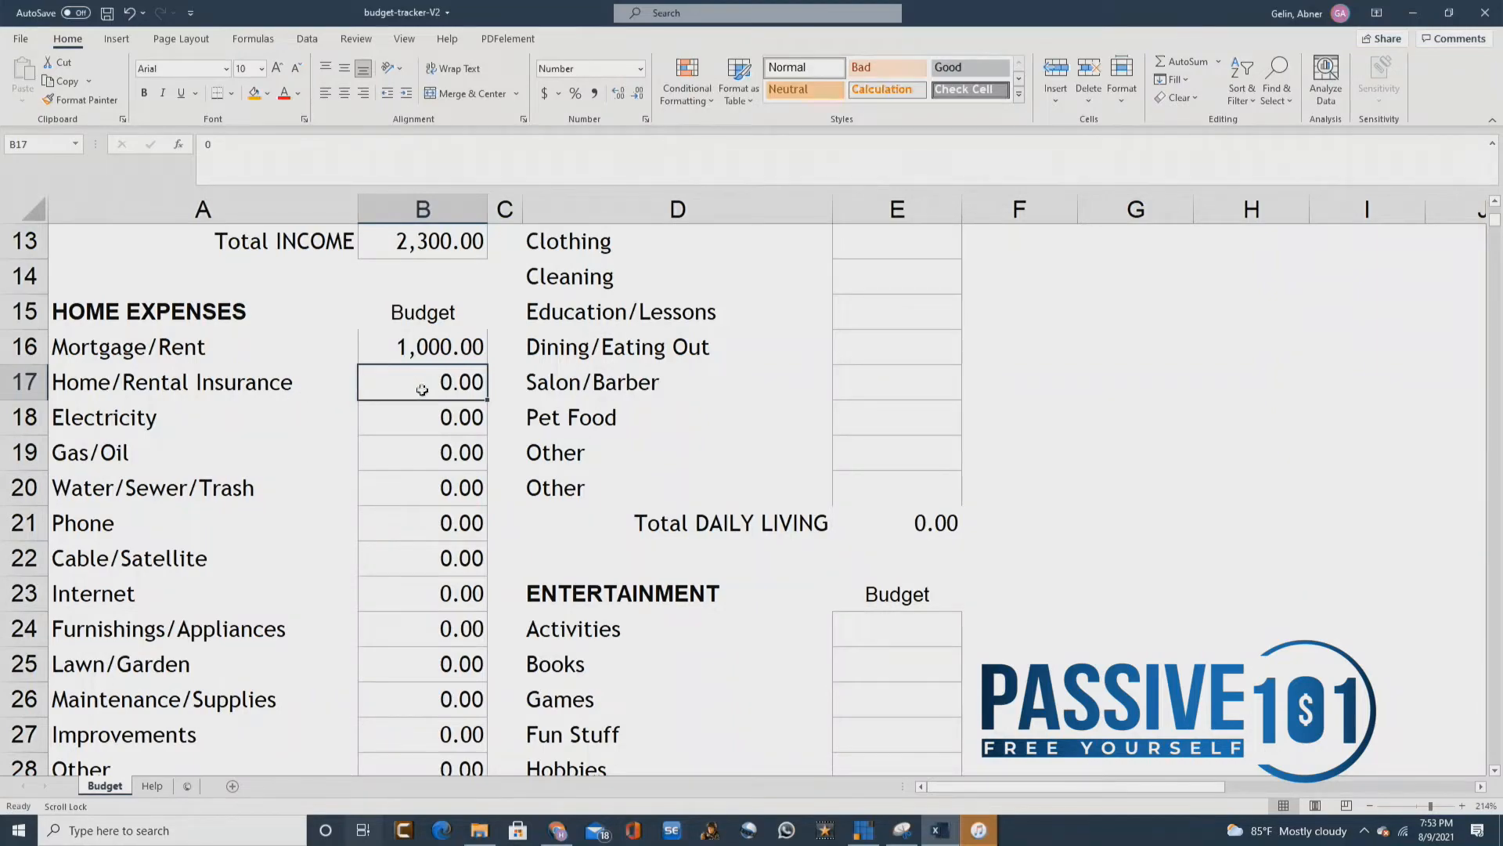
# Step: Enter home expense budgets of 100 for Home/Rental Insurance and 200 for Electricity
pyautogui.write('100')
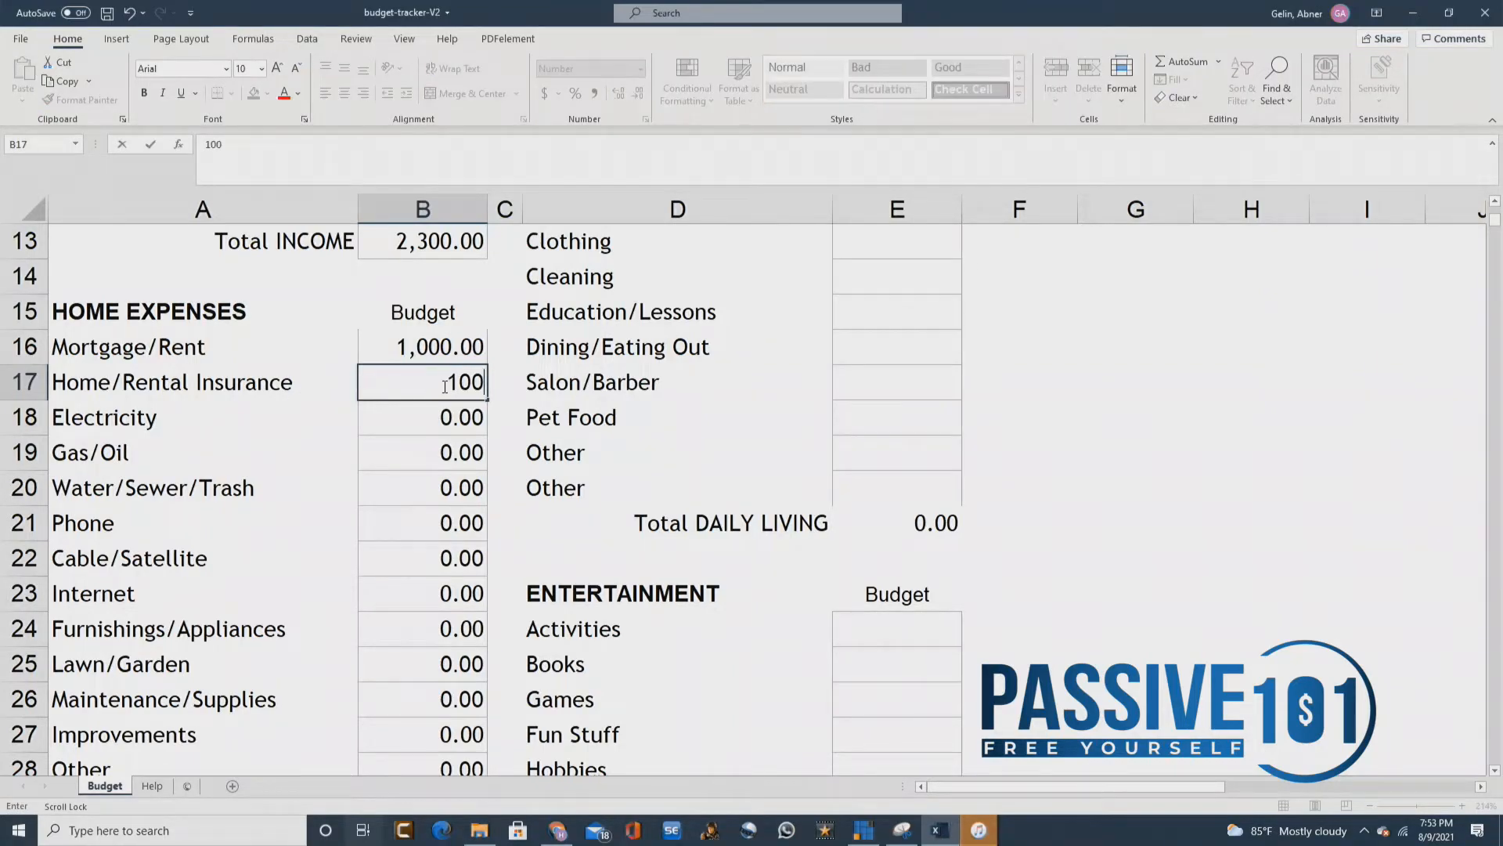
pyautogui.press('Return')
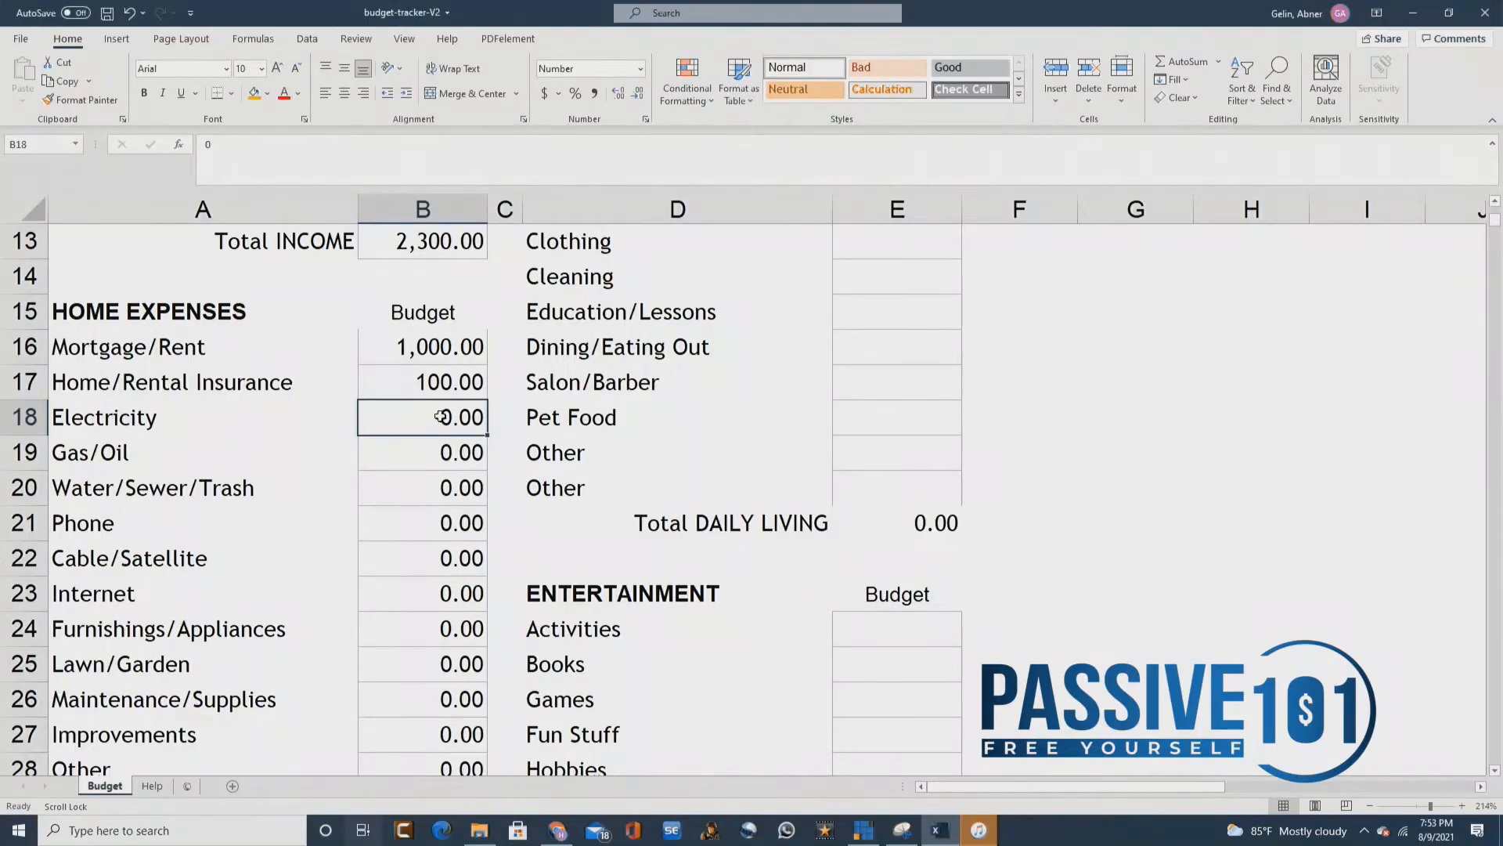
pyautogui.write('200')
pyautogui.press('Return')
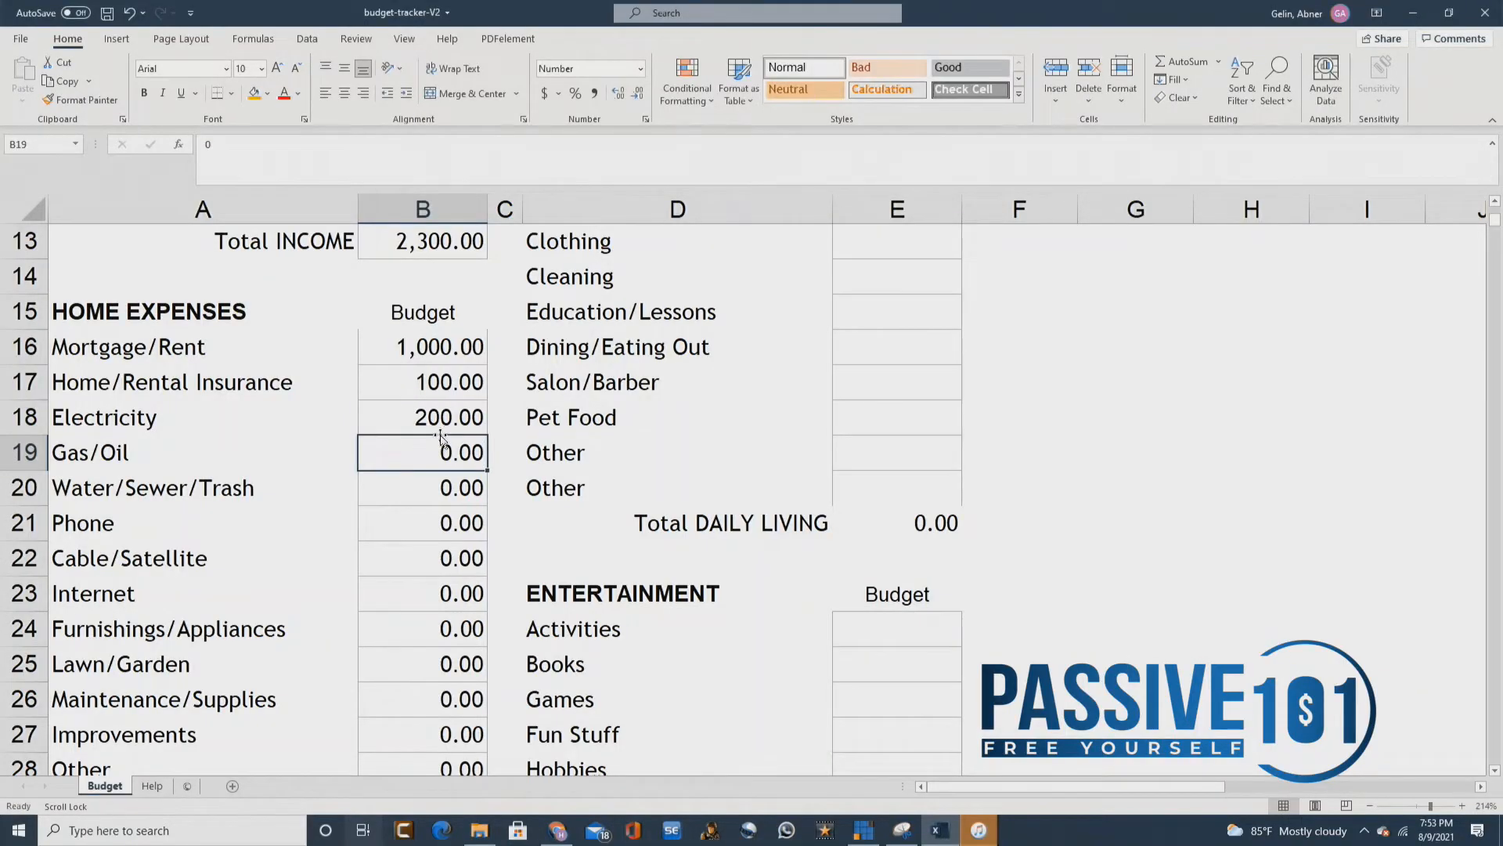
# Step: Look over the remaining home expense categories, including Phone, Cable/Satellite and Internet
pyautogui.scroll(-1, 457, 482)
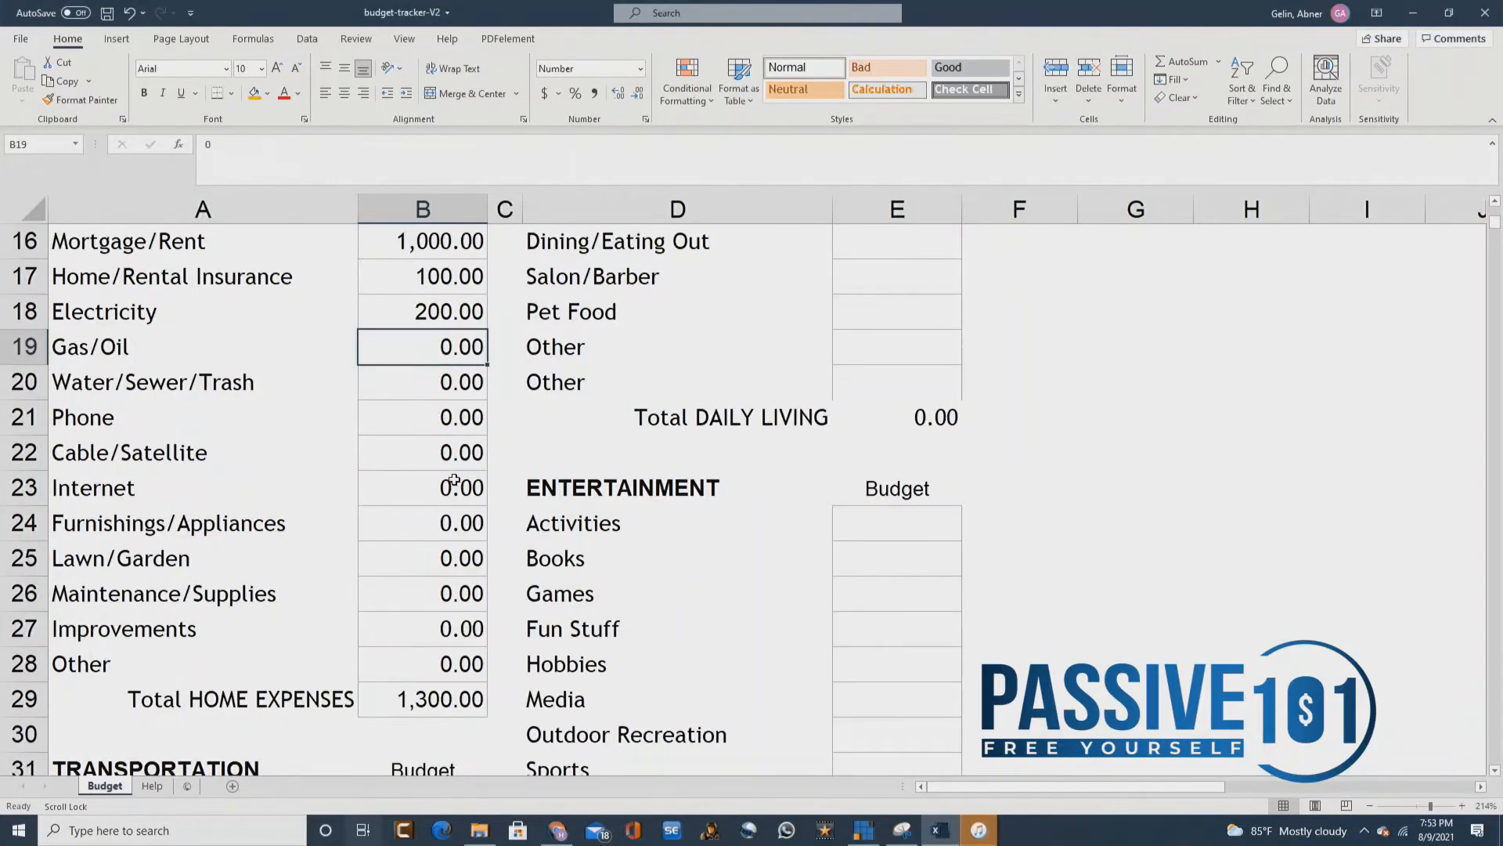
pyautogui.click(109, 427)
pyautogui.click(133, 456)
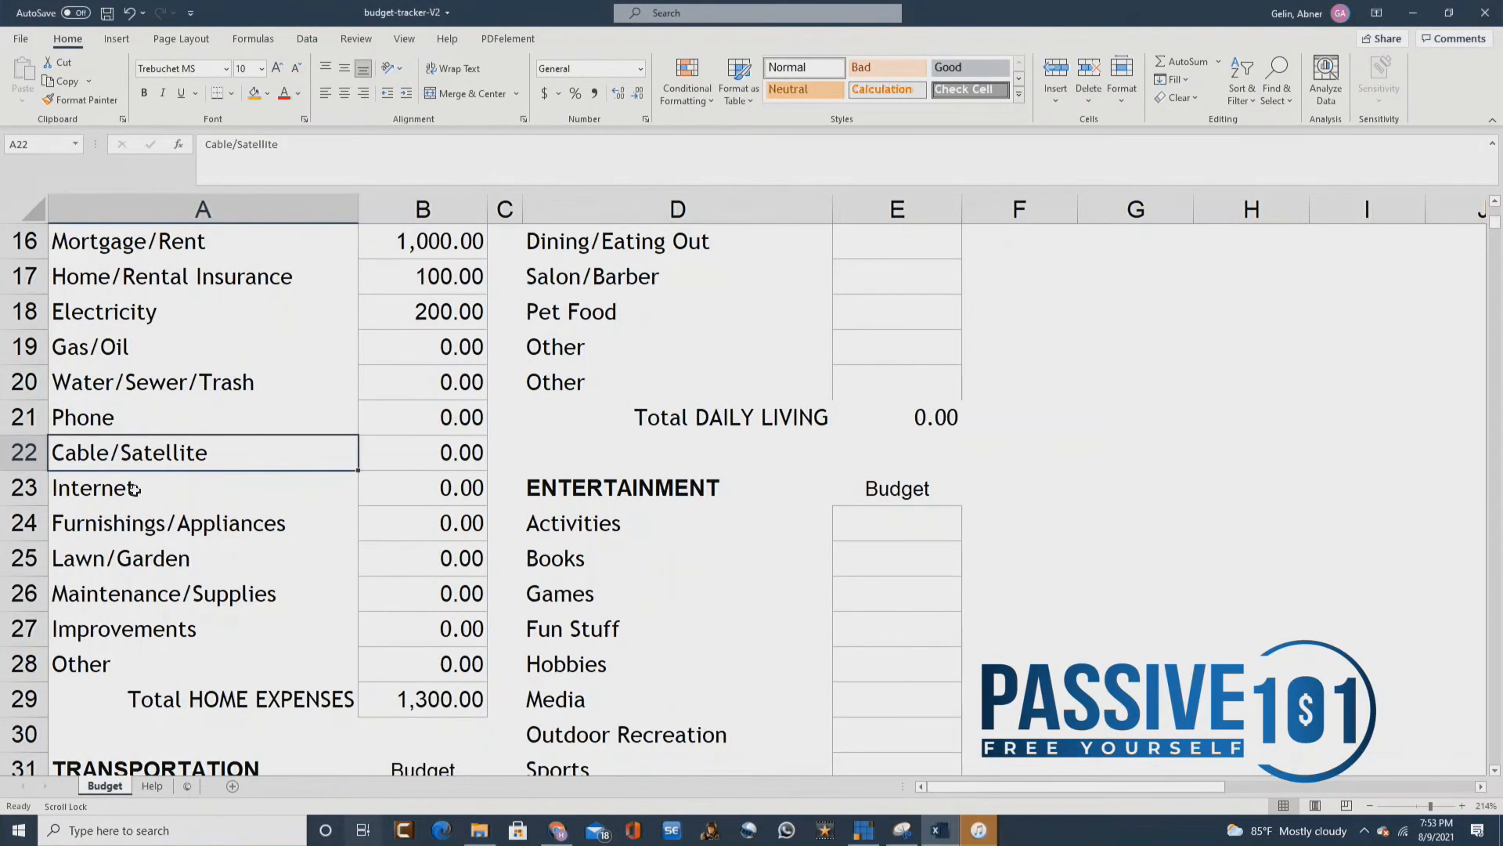
pyautogui.click(136, 490)
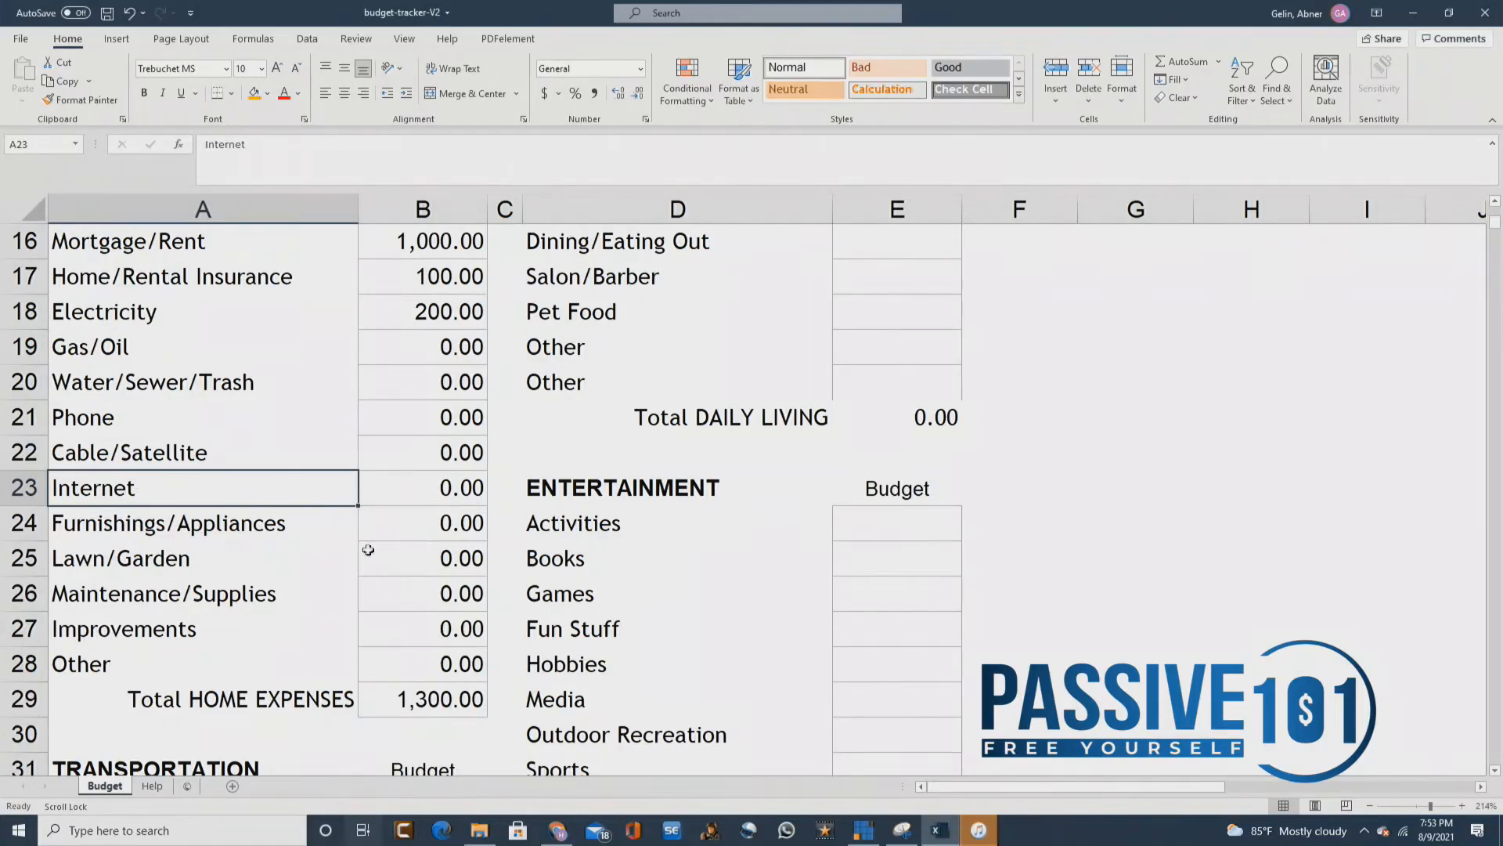
# Step: Set the Vehicle Payments budget in the TRANSPORTATION section to 200
pyautogui.scroll(-1, 433, 540)
pyautogui.scroll(-2, 435, 541)
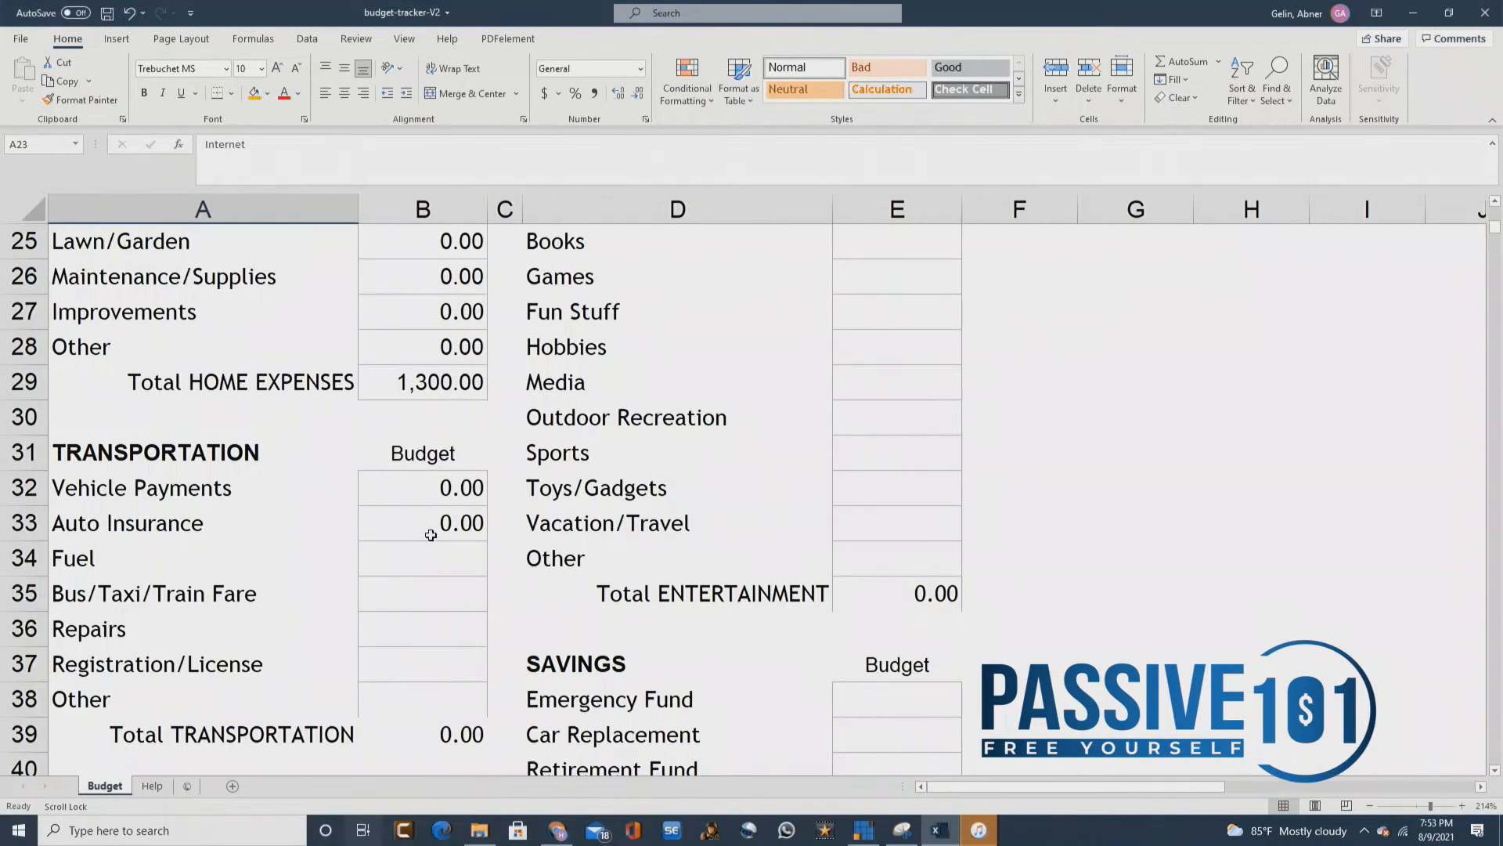
pyautogui.click(443, 489)
pyautogui.write('200')
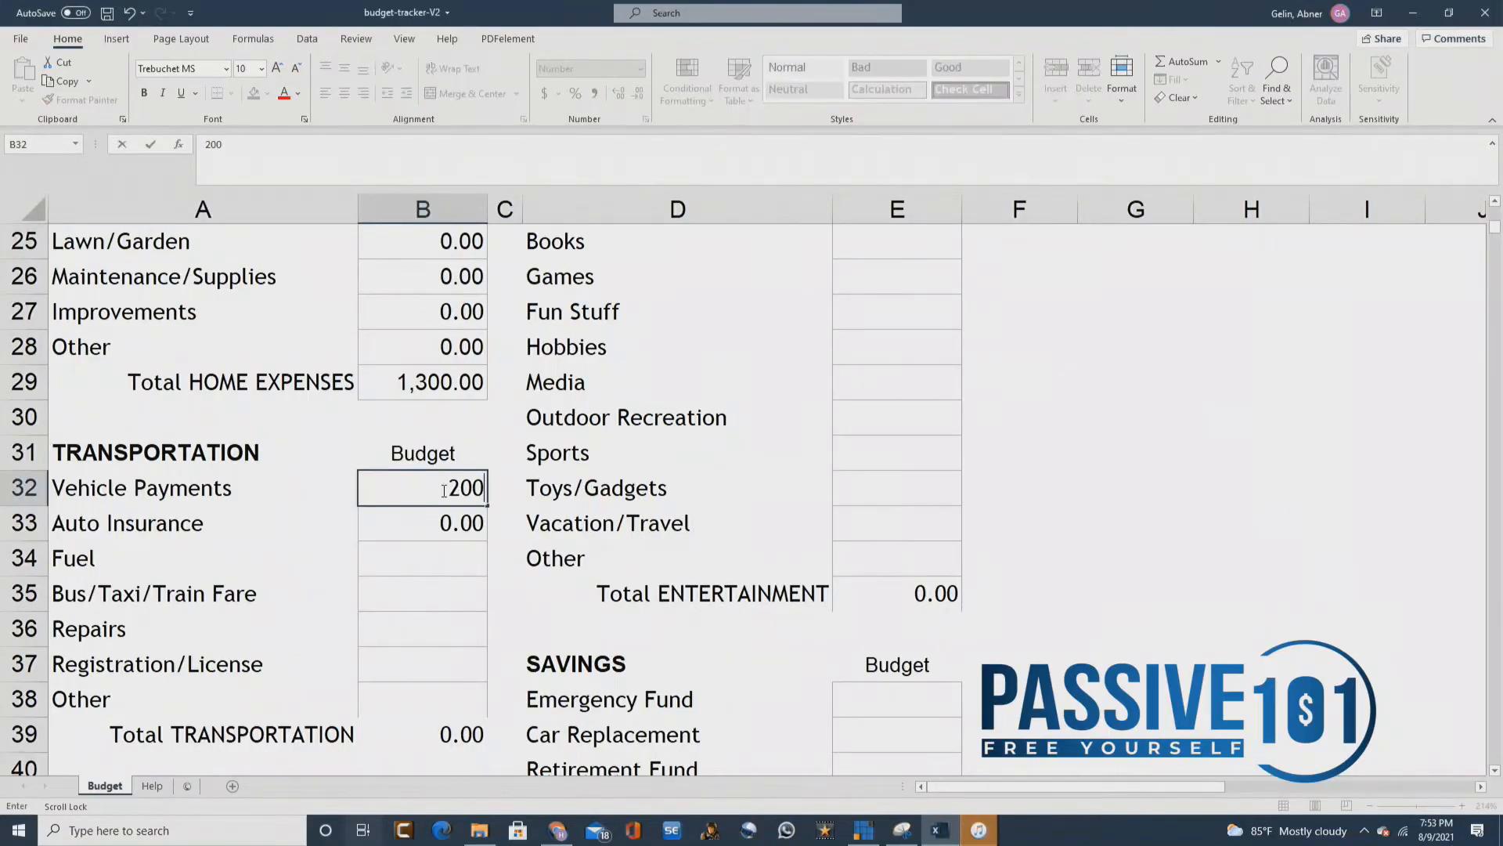
pyautogui.press('Return')
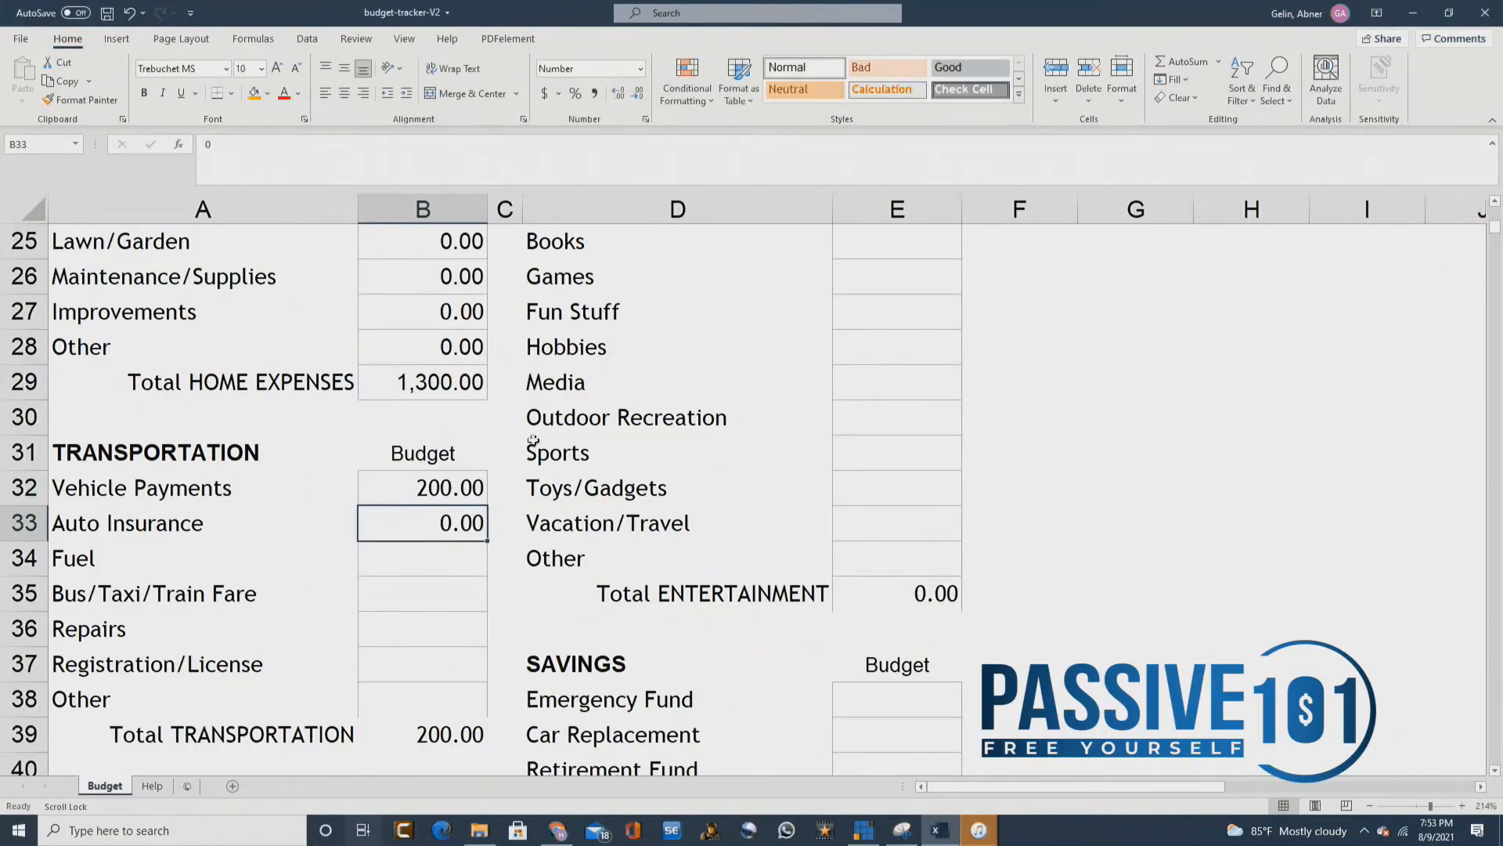
# Step: Check the Total TRANSPORTATION amount and how it feeds into the NET figure of the BUDGET SUMMARY
pyautogui.scroll(-1, 540, 449)
pyautogui.scroll(-3, 540, 450)
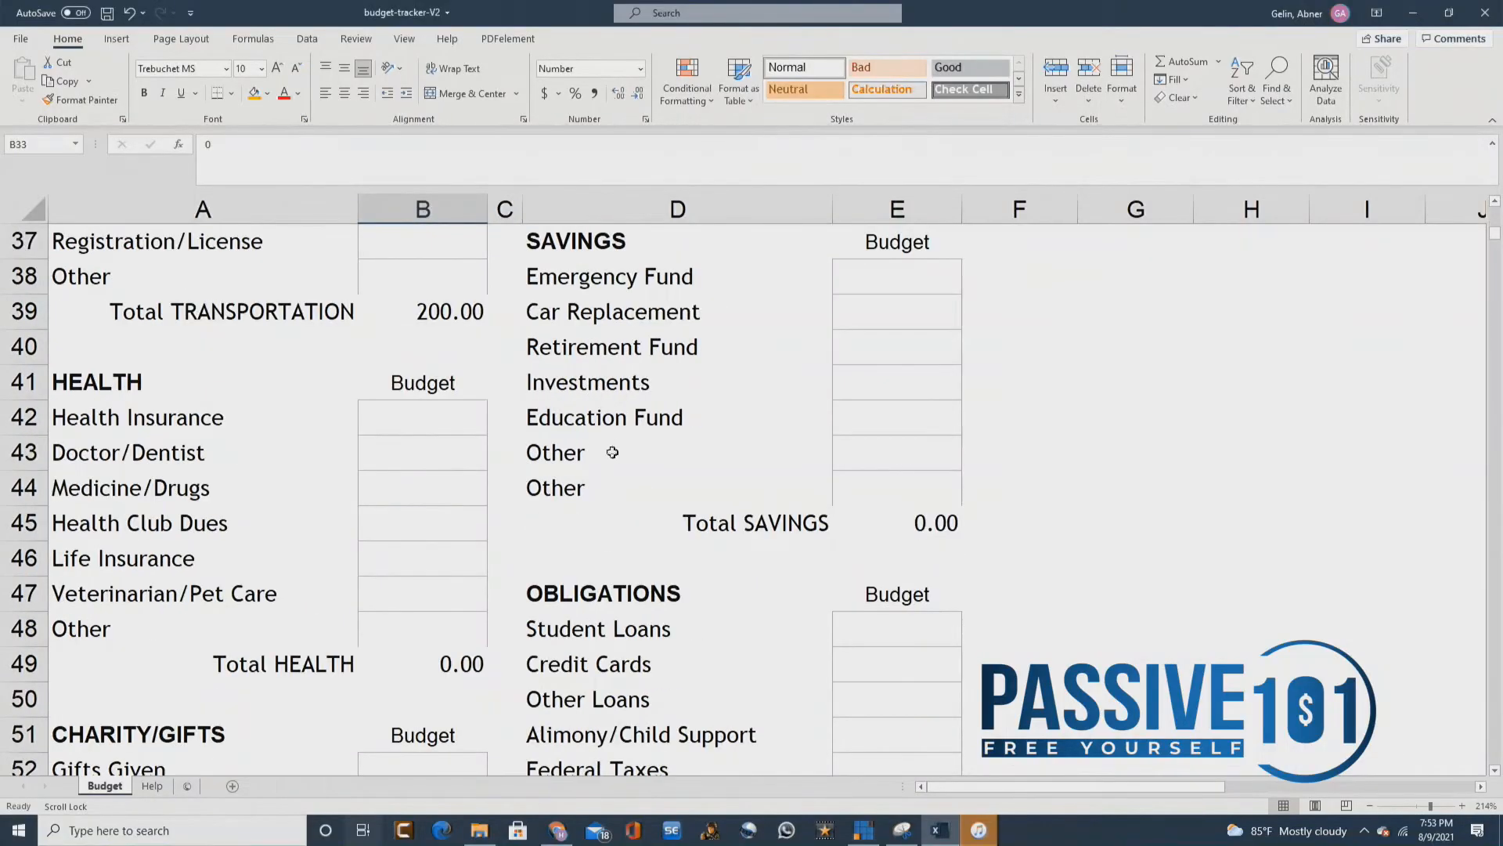
pyautogui.scroll(1, 569, 423)
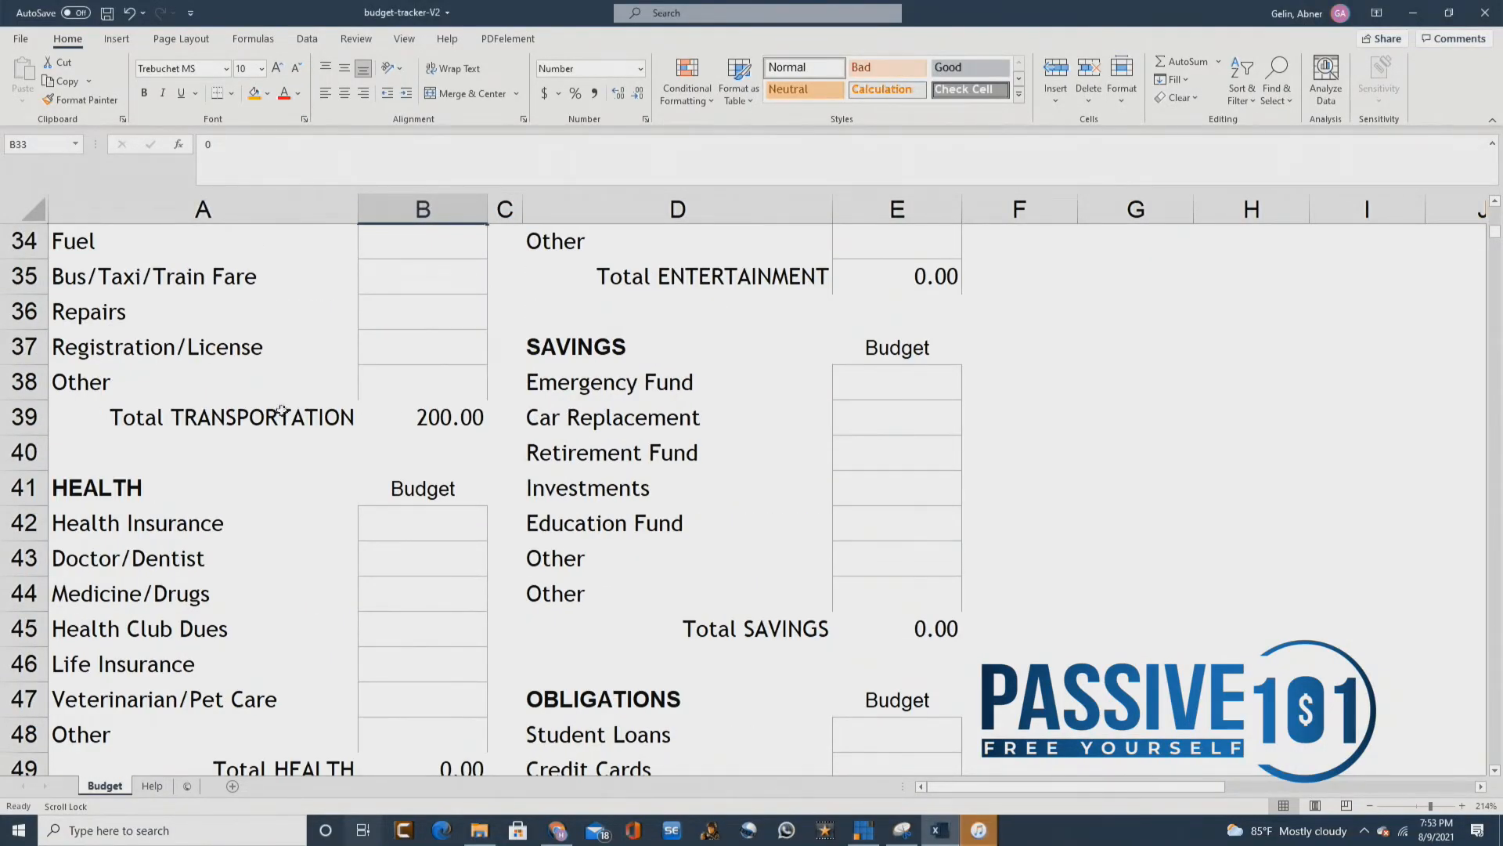
pyautogui.click(138, 418)
pyautogui.click(424, 423)
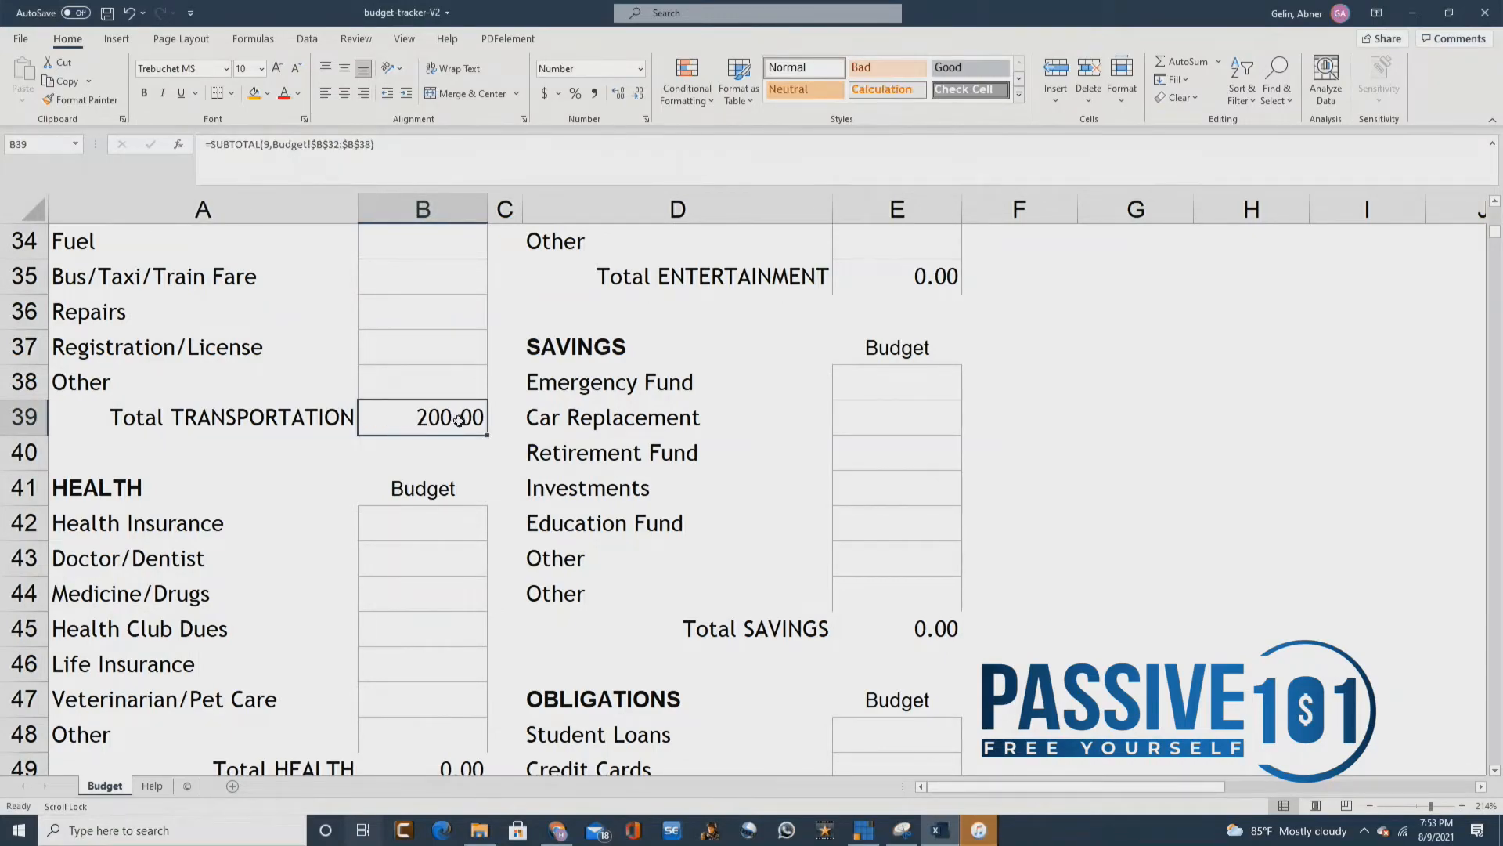
pyautogui.scroll(11, 603, 399)
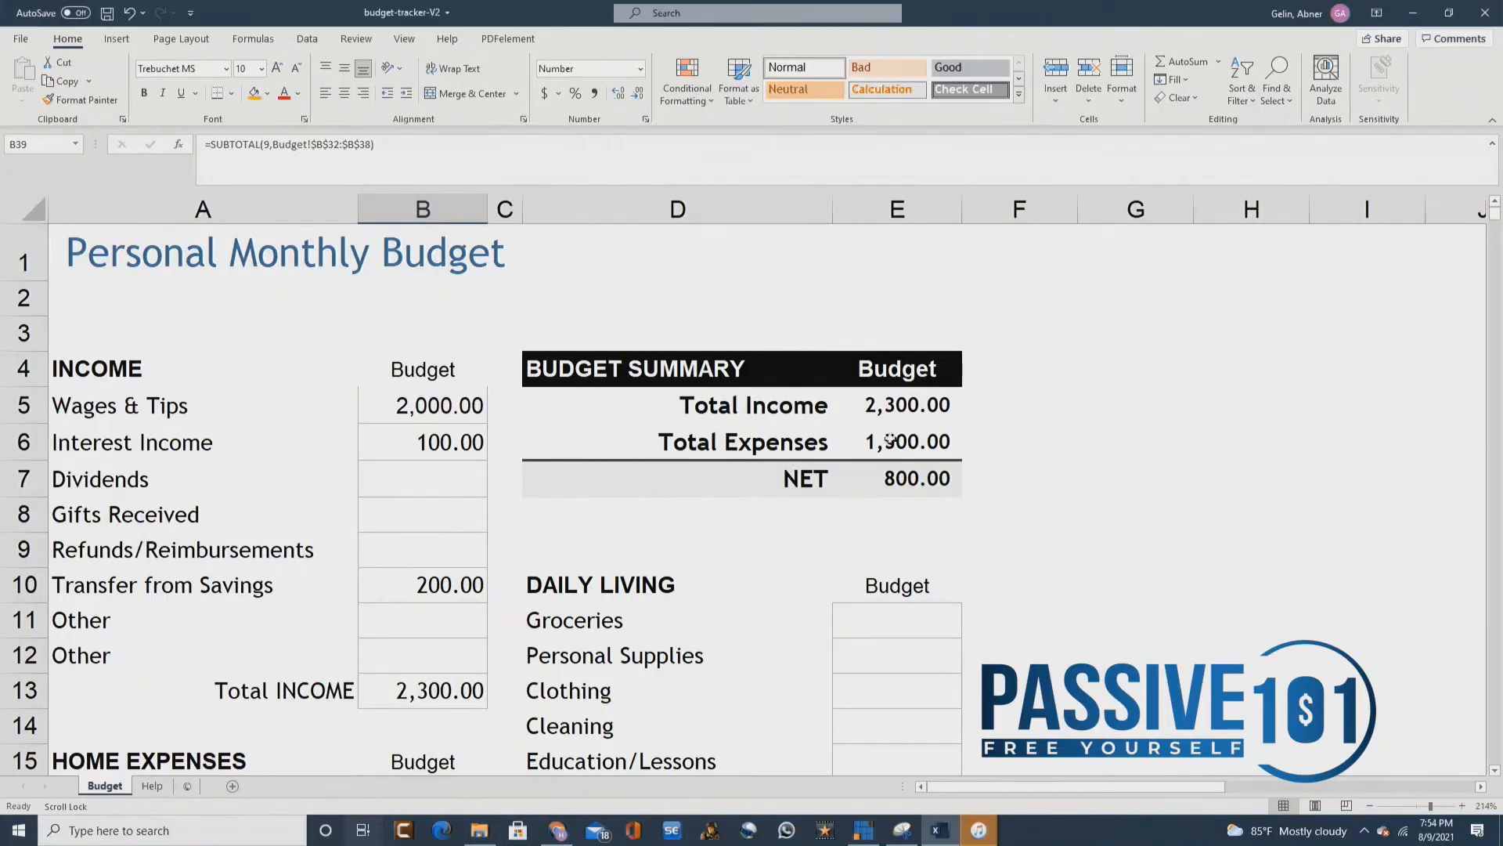
pyautogui.click(909, 474)
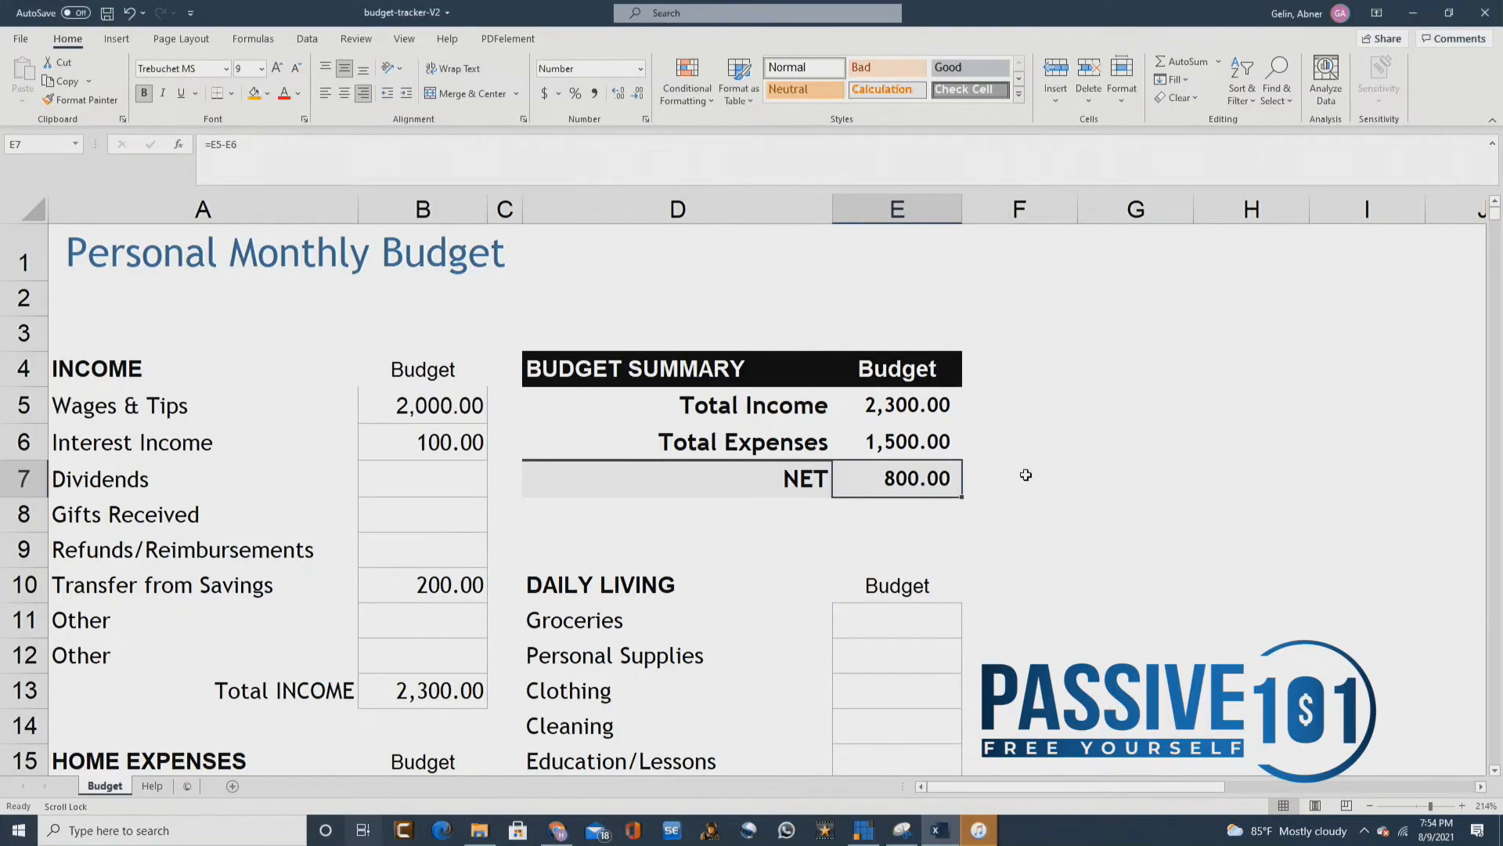
# Step: Set the Auto Insurance budget in the TRANSPORTATION section to 300
pyautogui.scroll(-13, 487, 520)
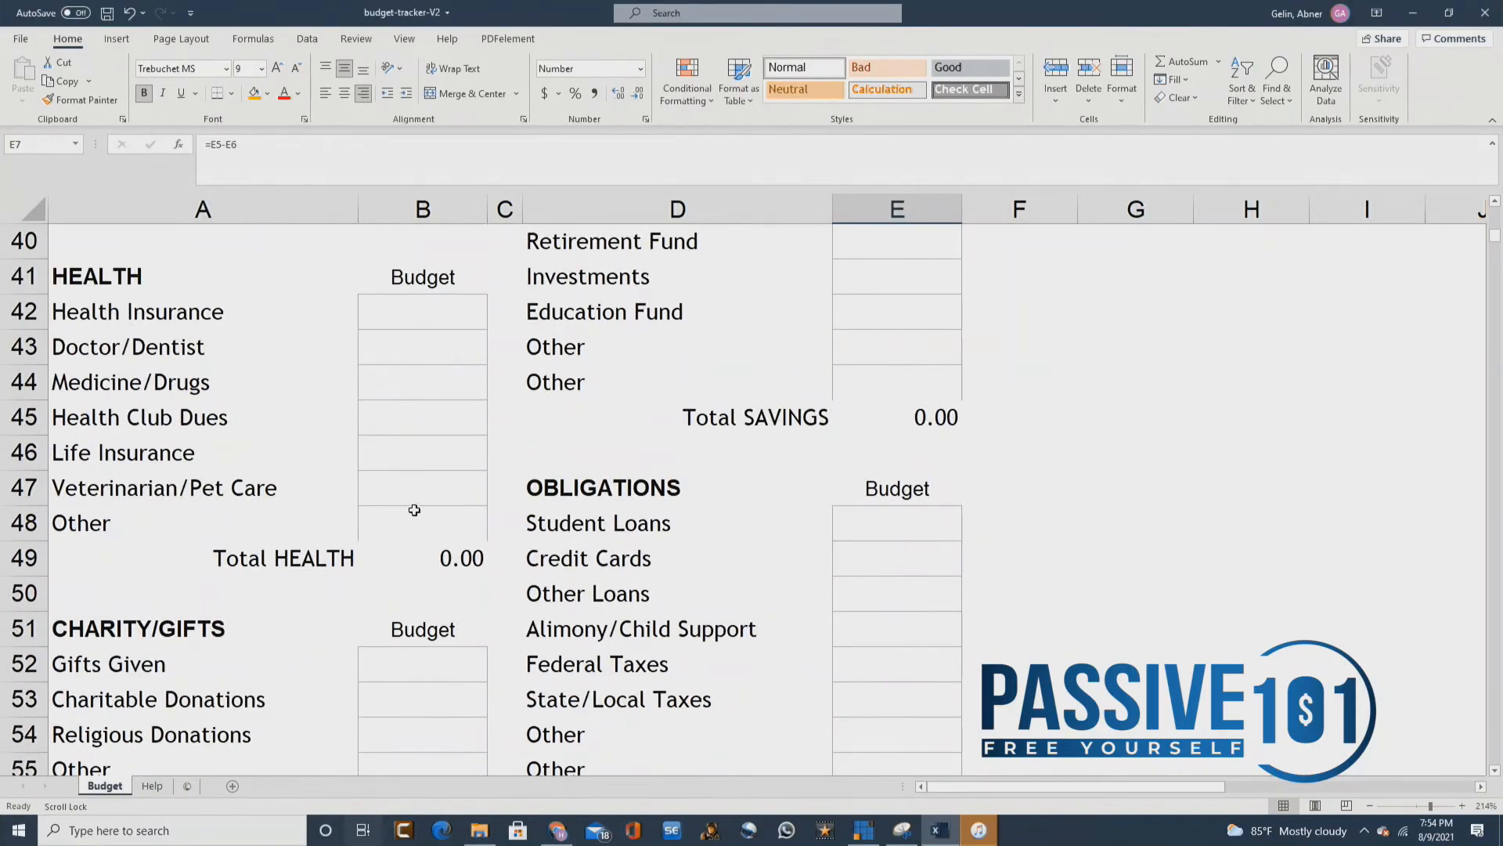
pyautogui.scroll(-2, 416, 509)
pyautogui.scroll(-1, 422, 493)
pyautogui.scroll(6, 423, 492)
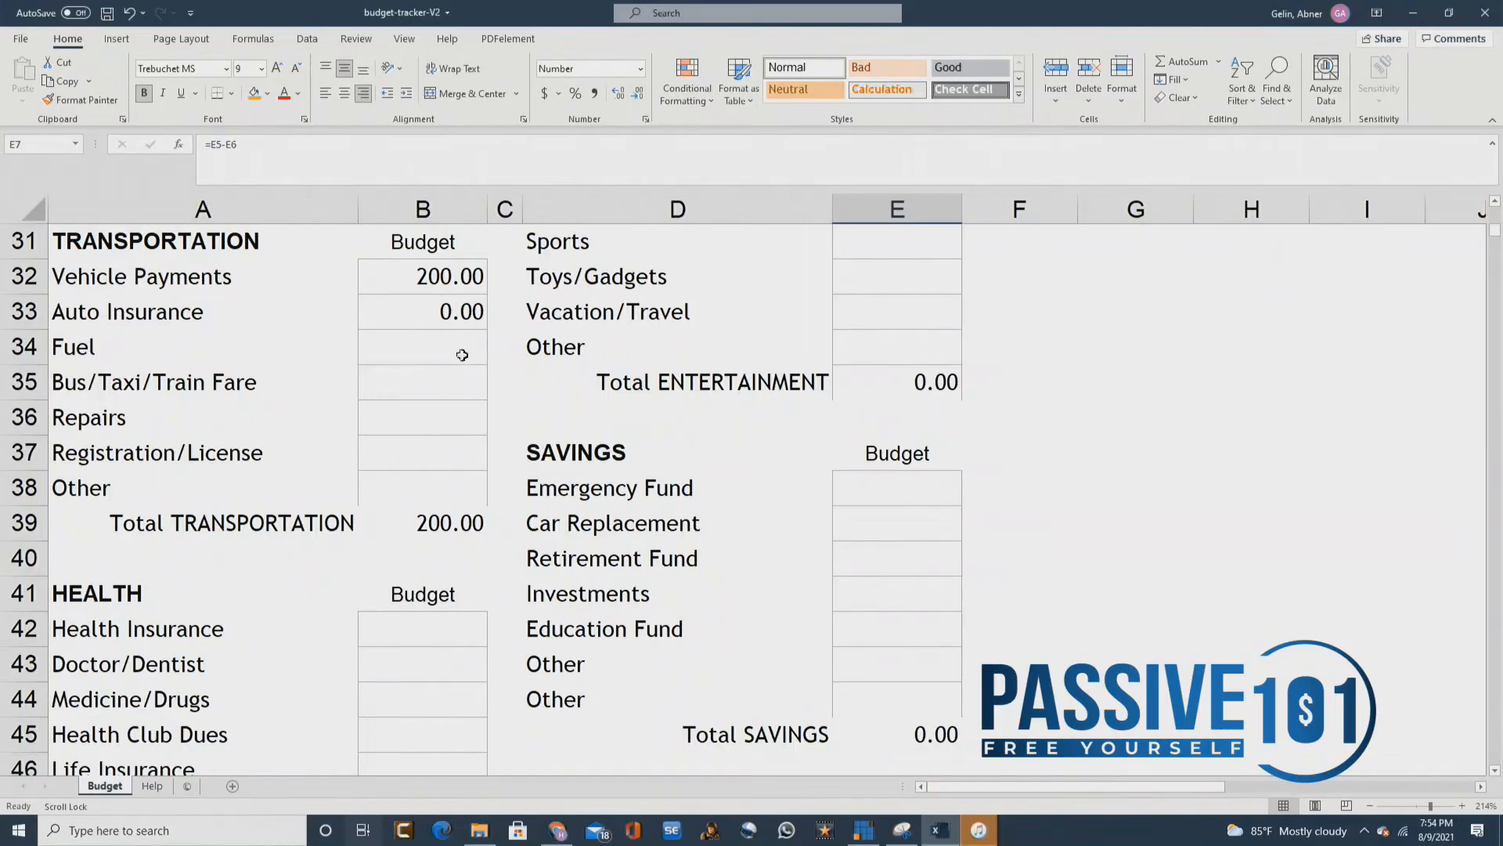
pyautogui.click(461, 313)
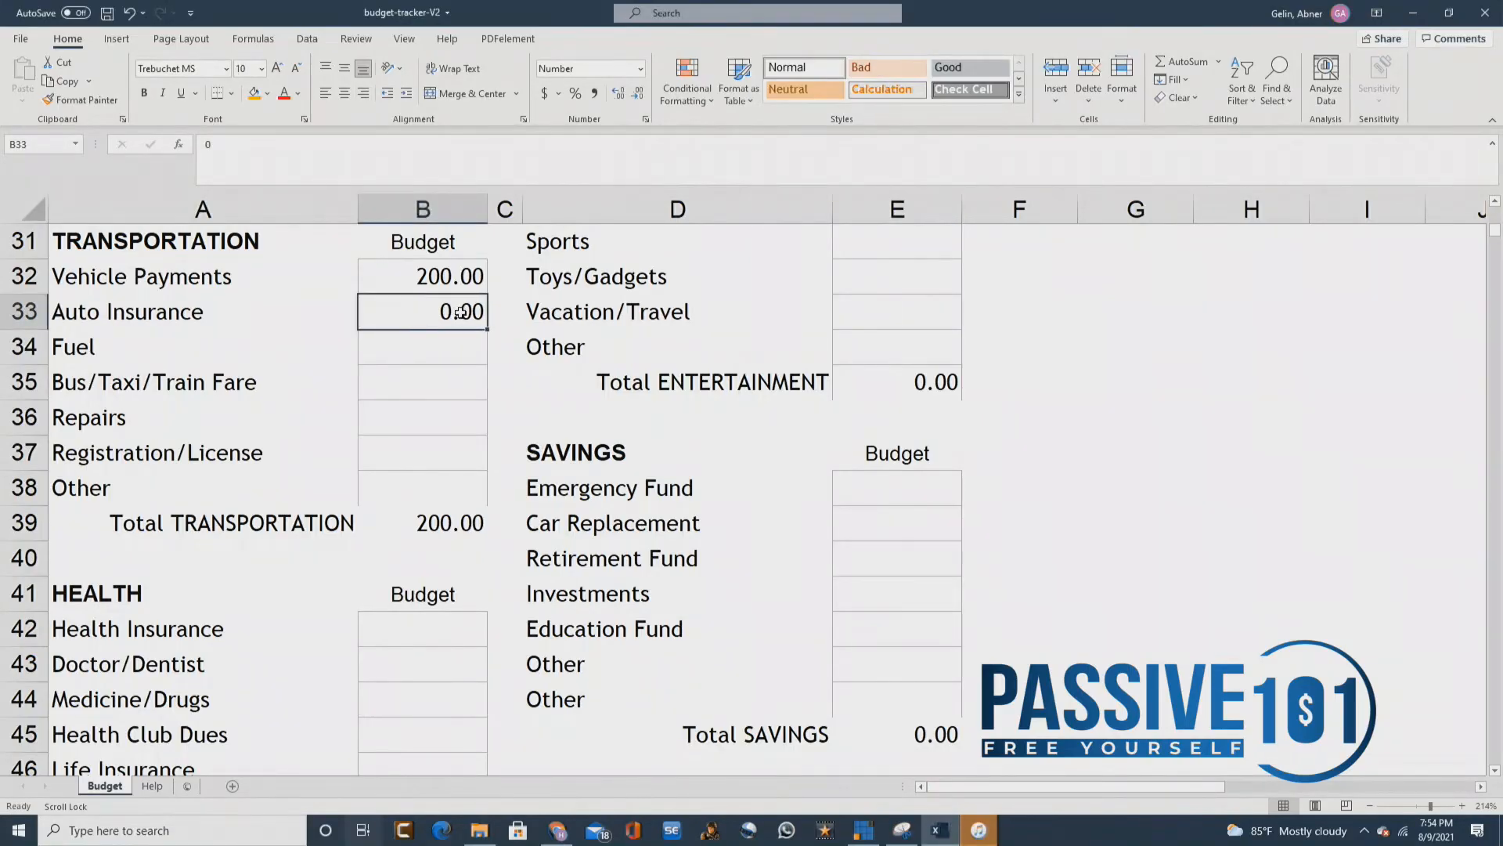
pyautogui.write('300')
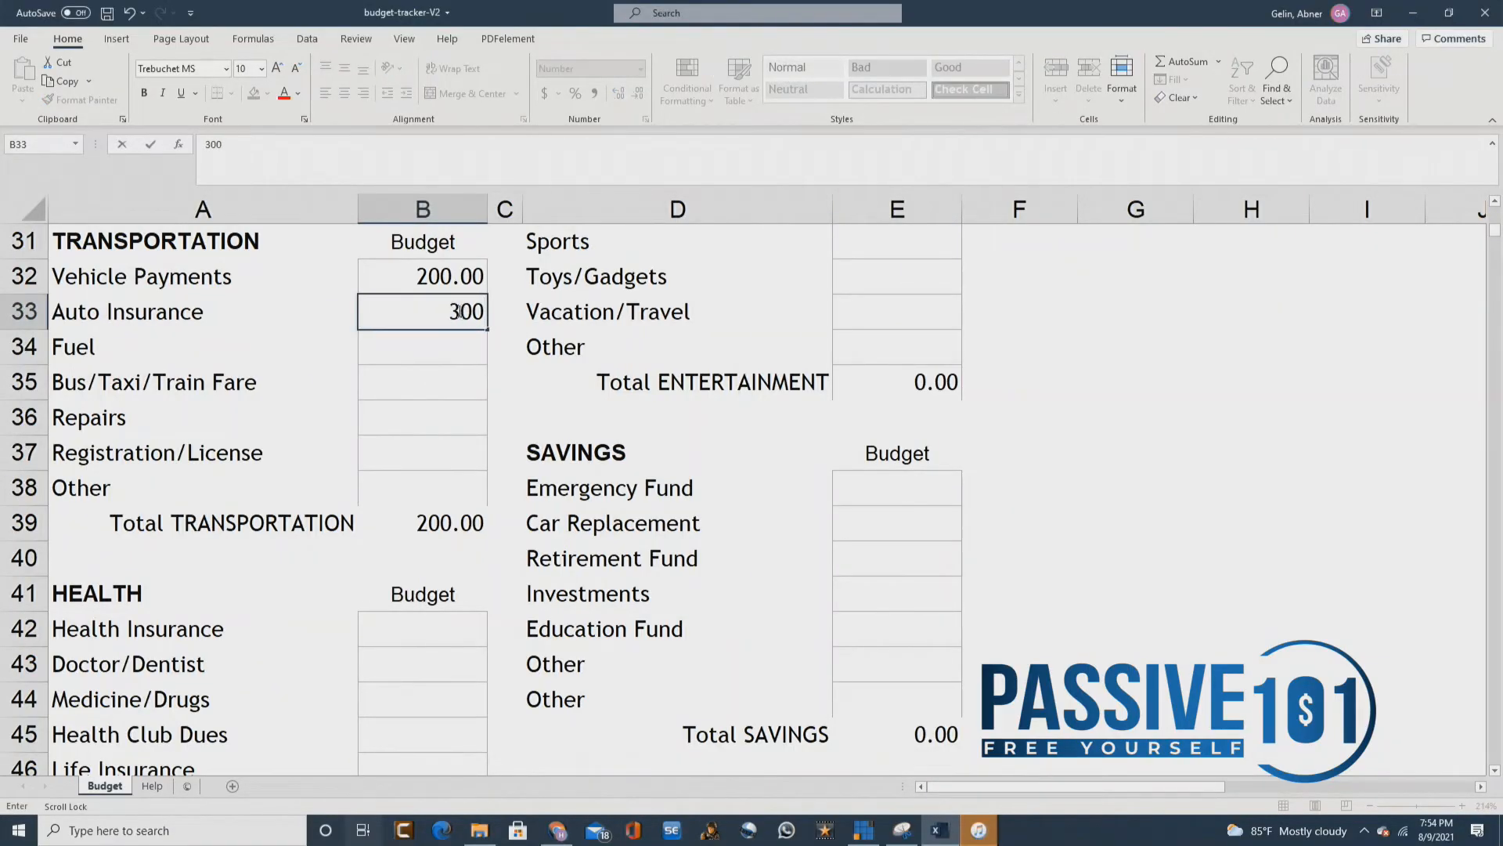
# Step: Enter transportation budgets of 200 for Fuel and 300 for Repairs
pyautogui.click(414, 347)
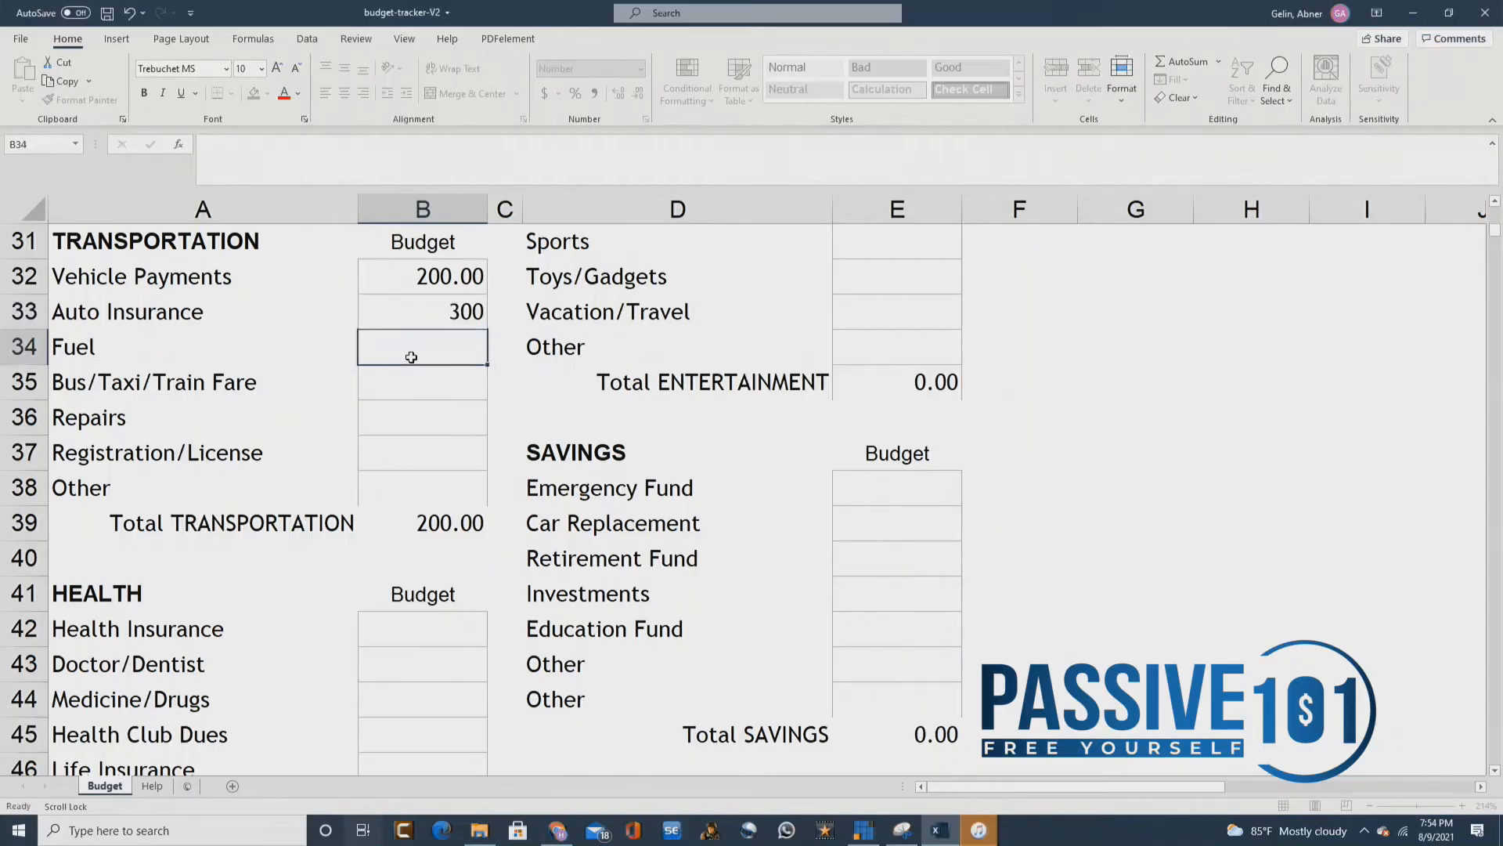
pyautogui.write('200')
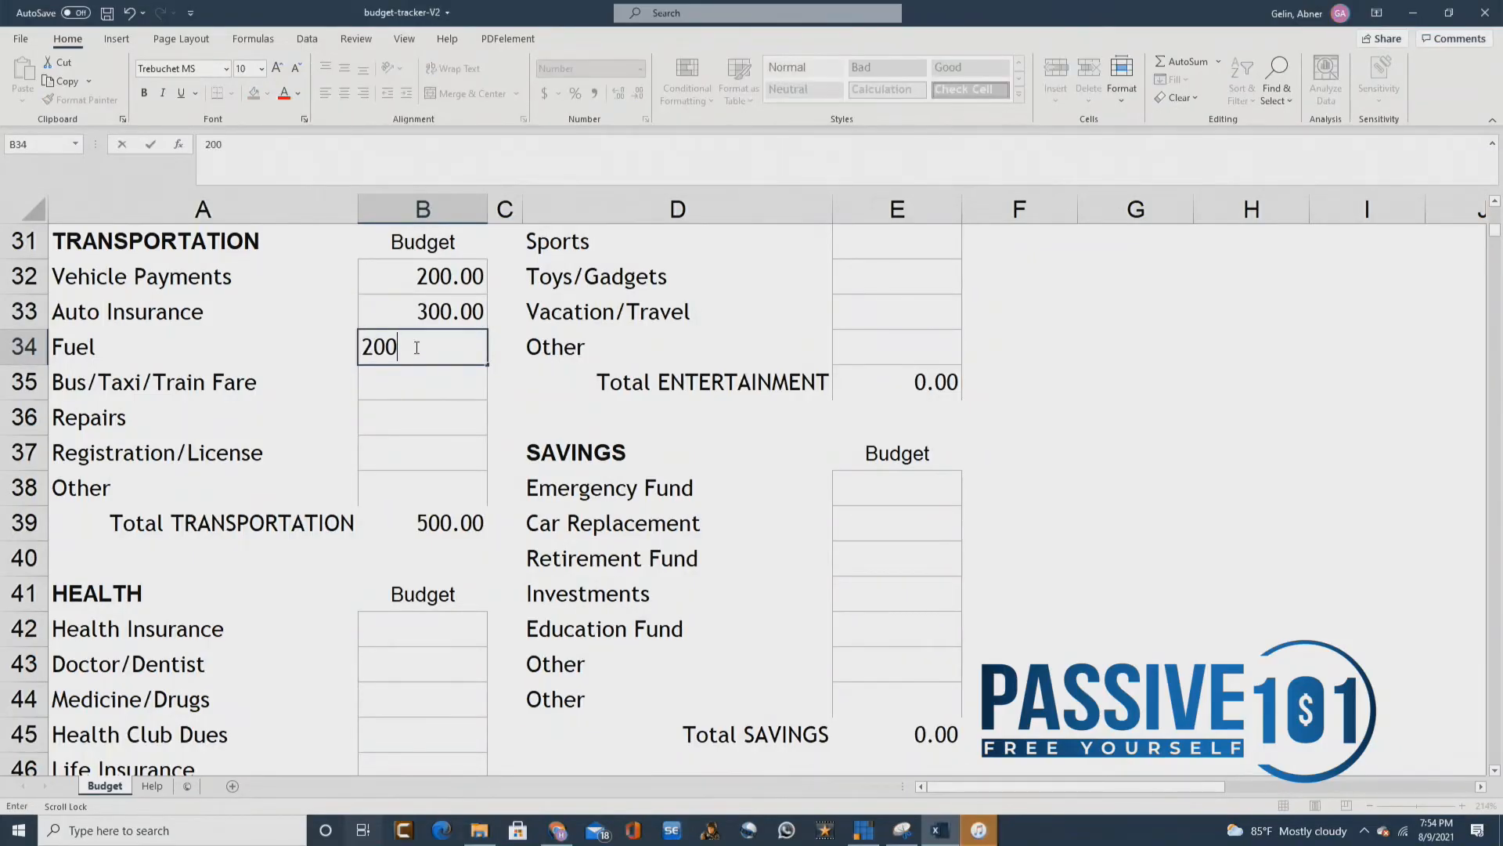
pyautogui.click(414, 420)
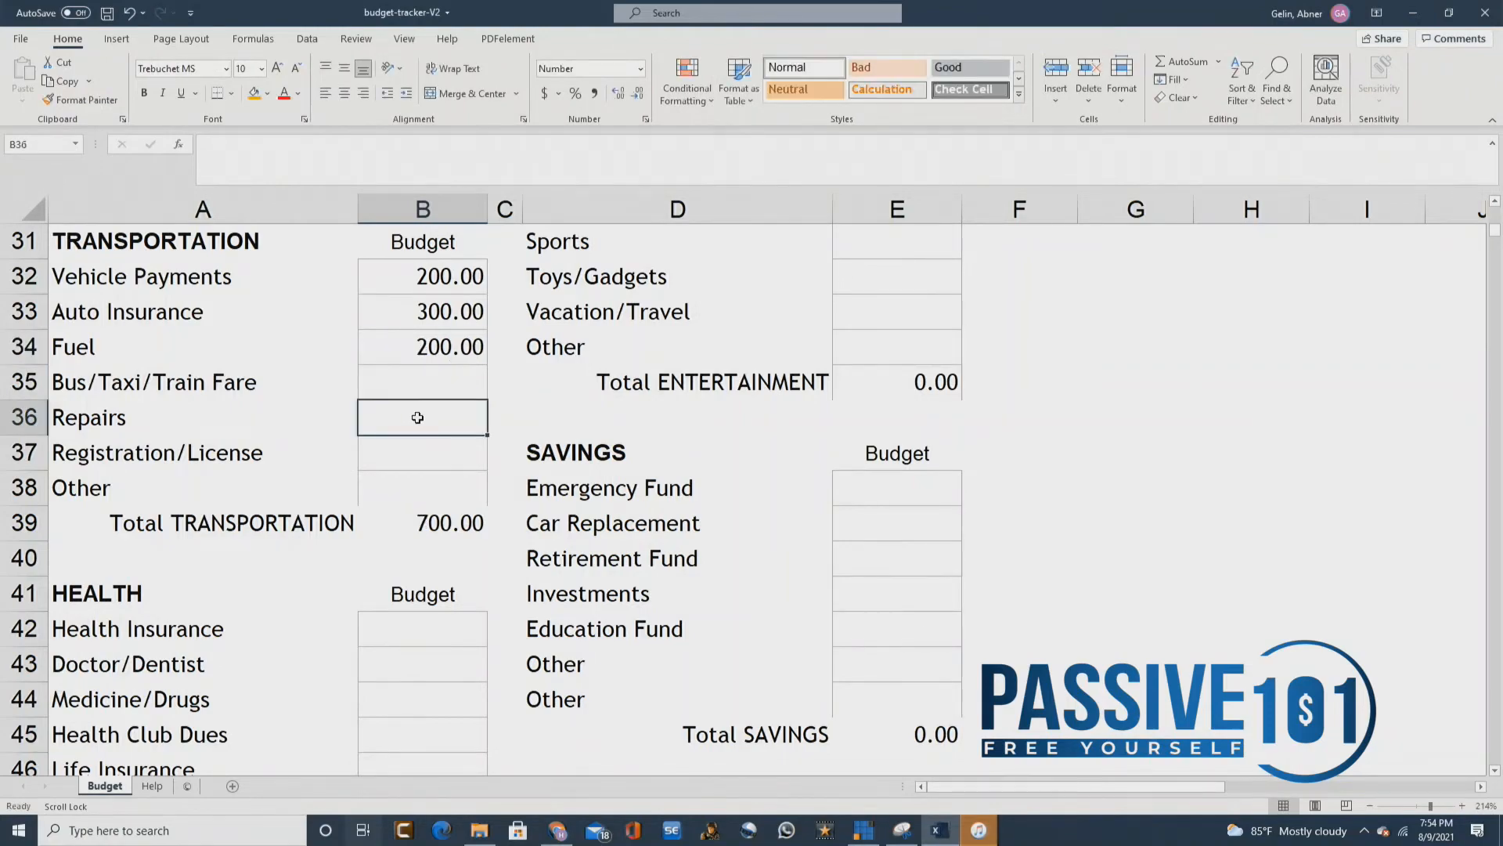
pyautogui.write('300')
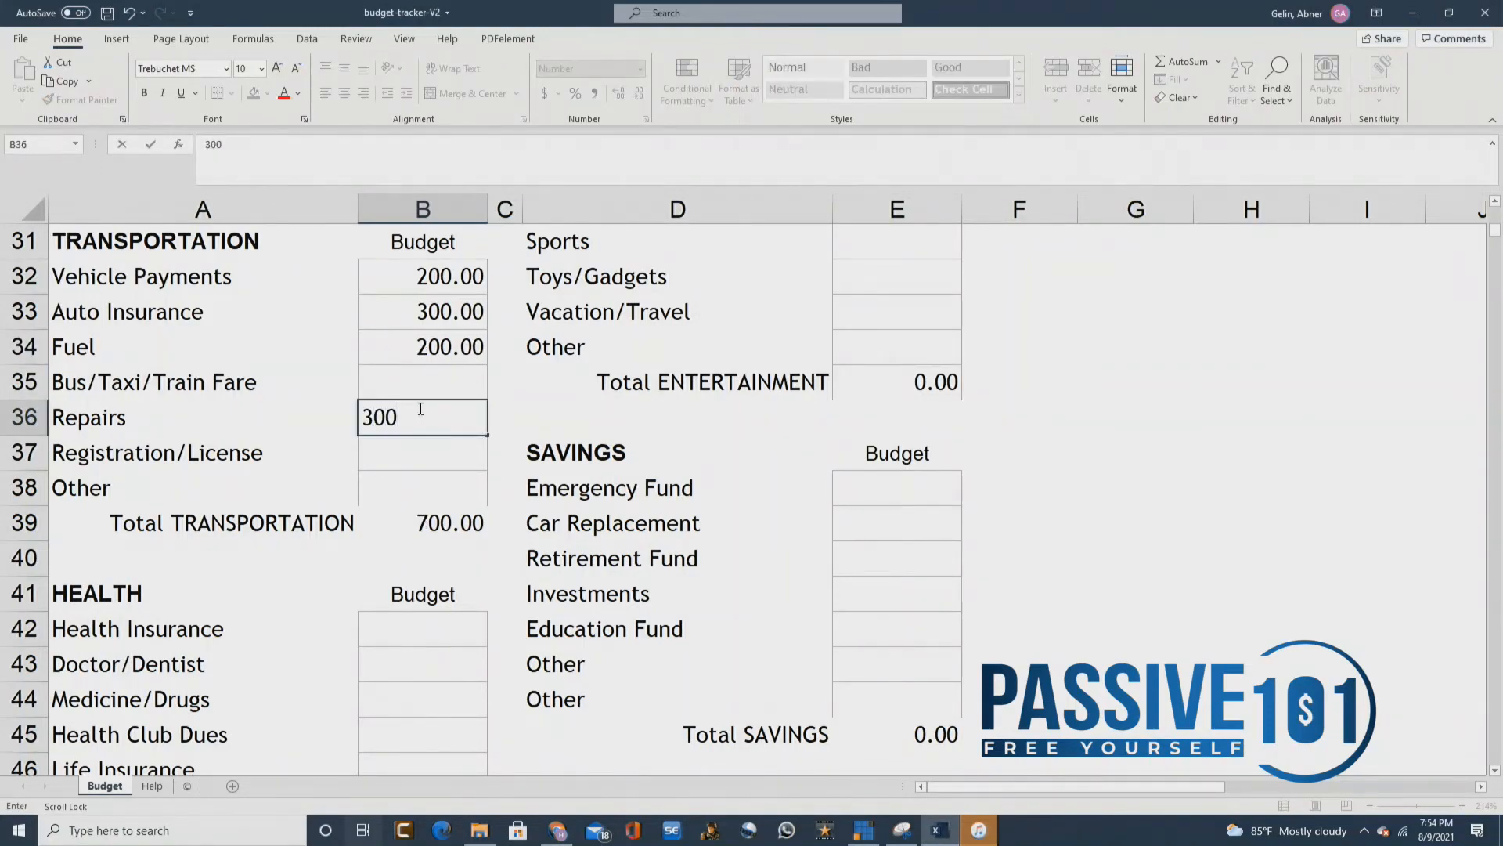
pyautogui.press('Return')
# Step: Check the NET and Total Expenses figures in the BUDGET SUMMARY after the added transportation costs
pyautogui.scroll(9, 642, 368)
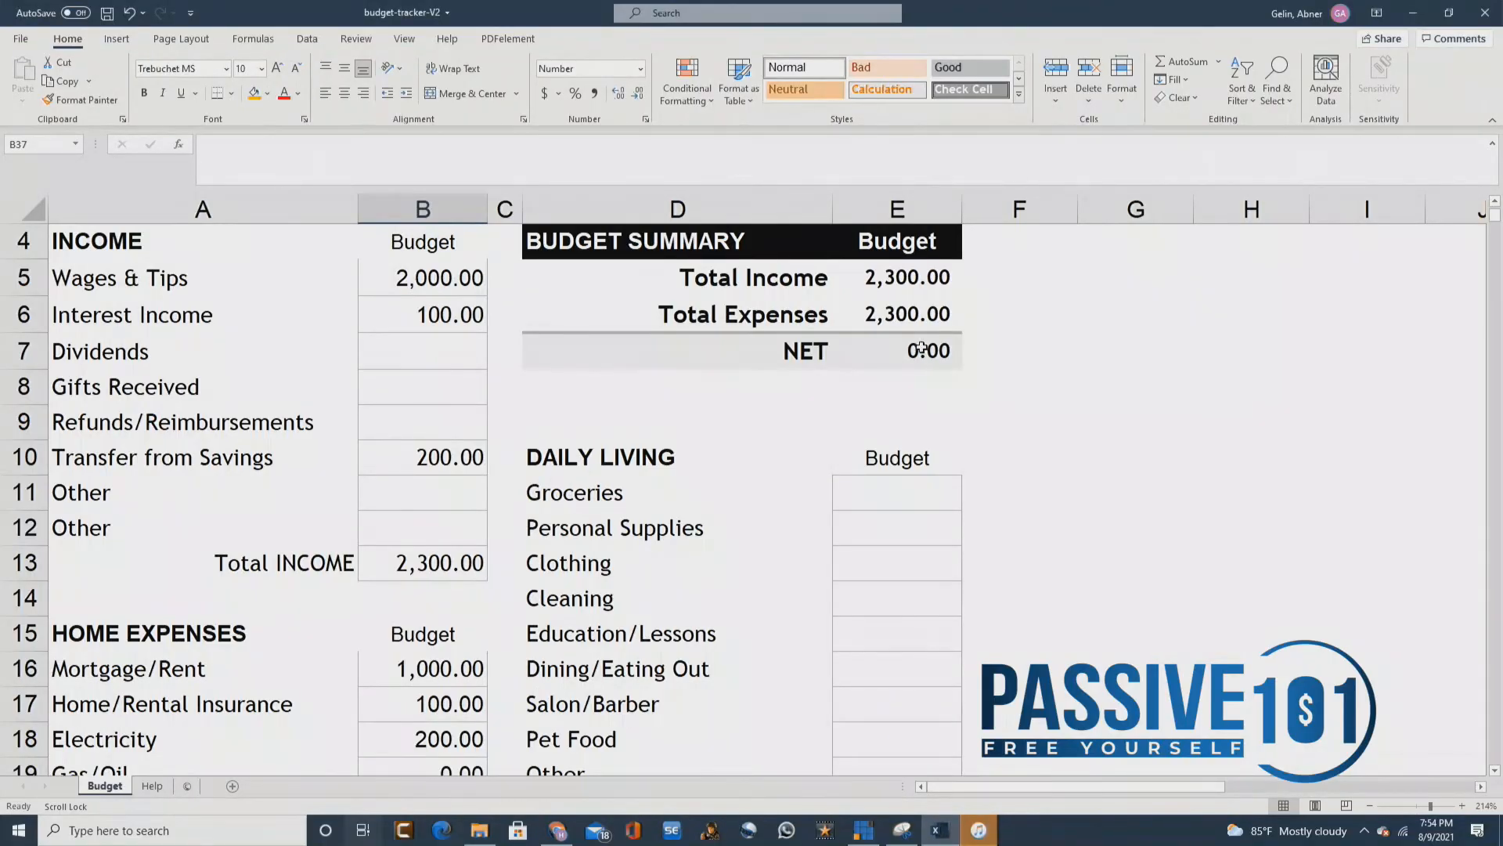
pyautogui.click(922, 347)
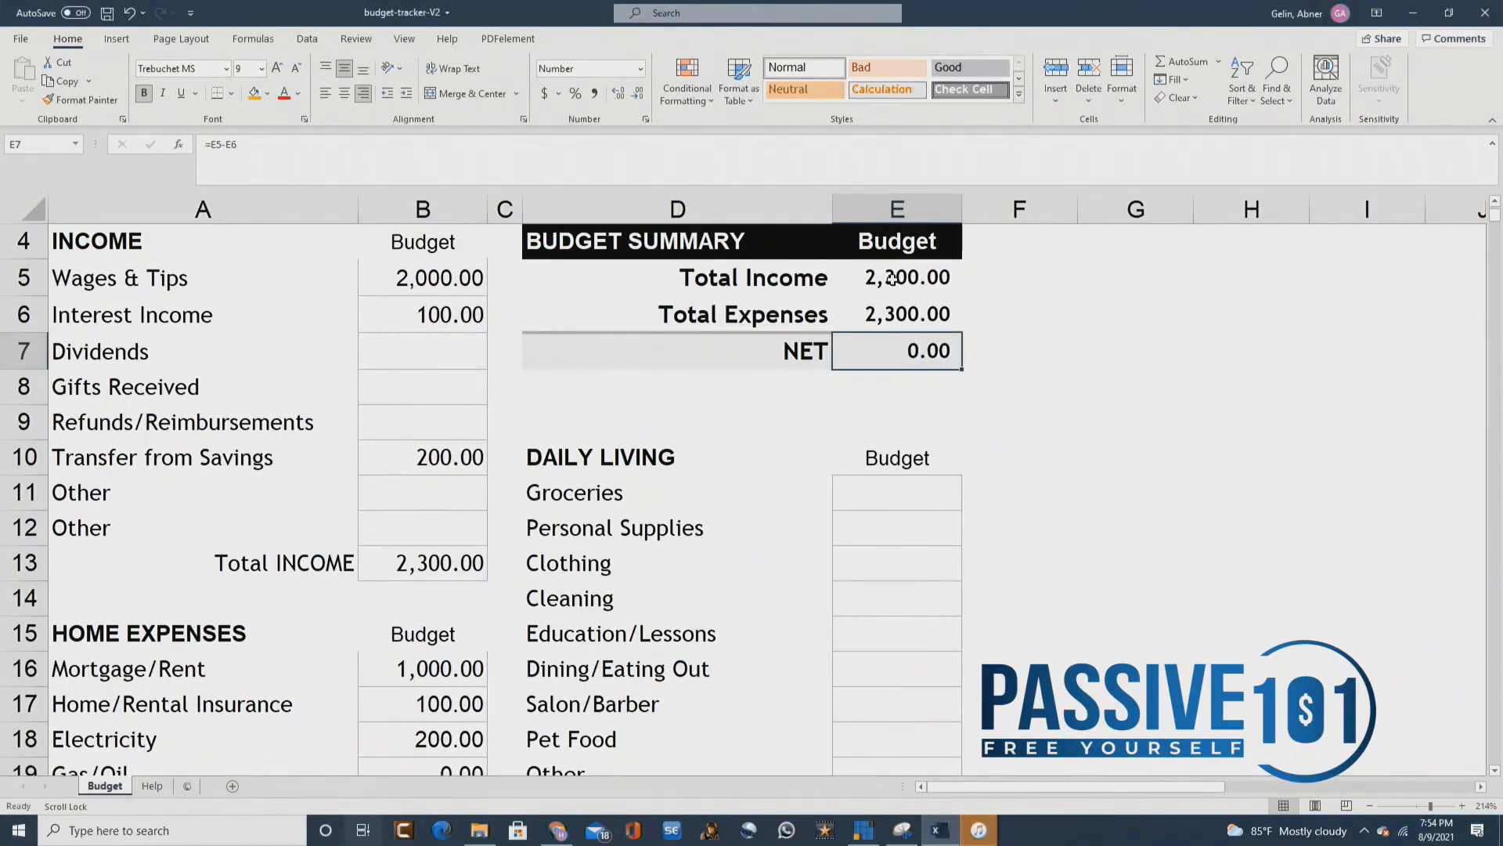
pyautogui.click(888, 320)
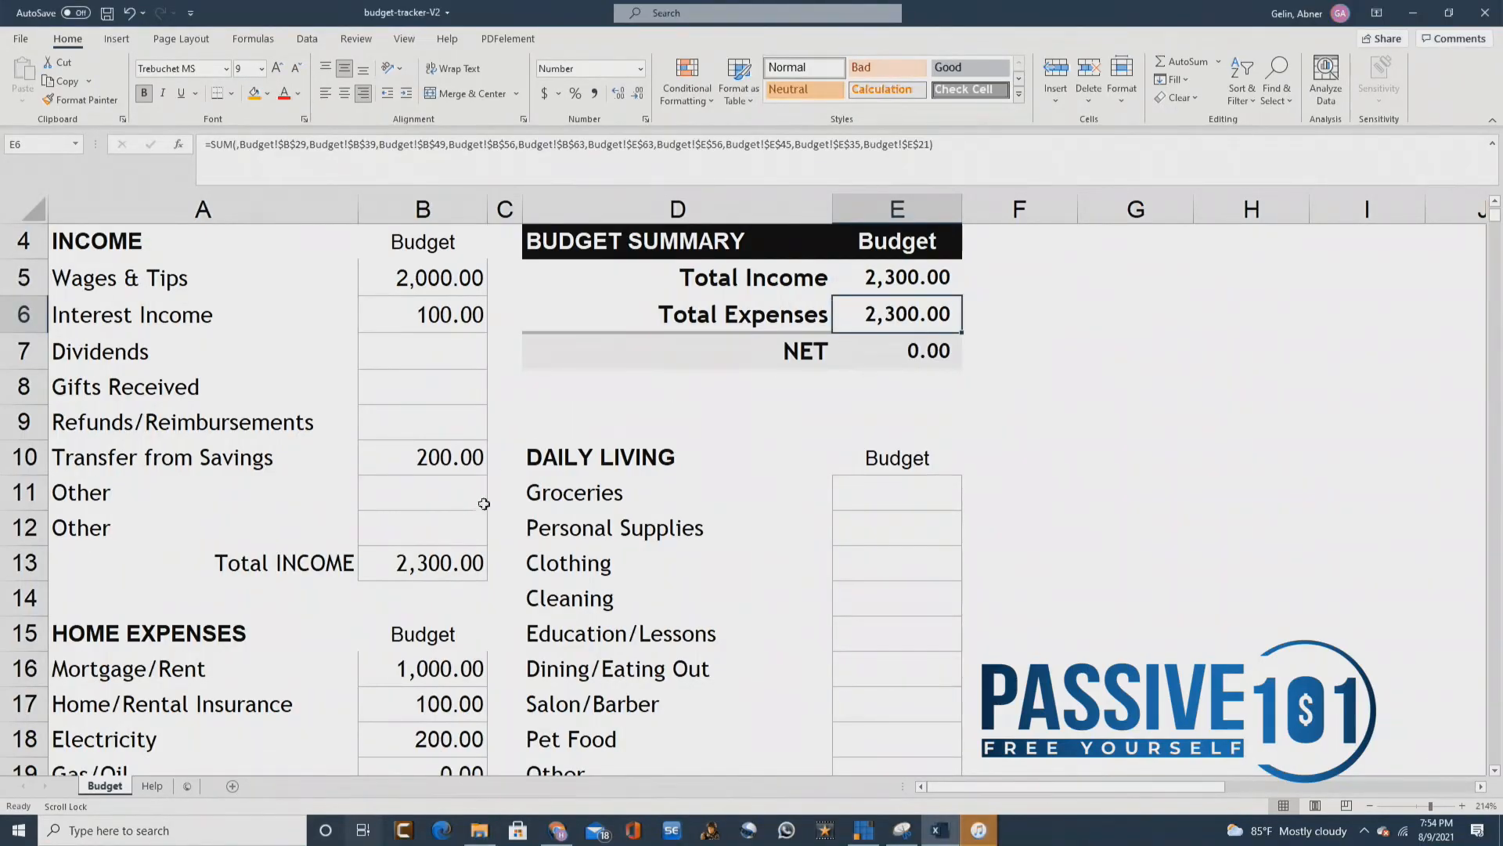
# Step: Set the Internet budget in the HOME EXPENSES section to 50
pyautogui.scroll(-4, 483, 504)
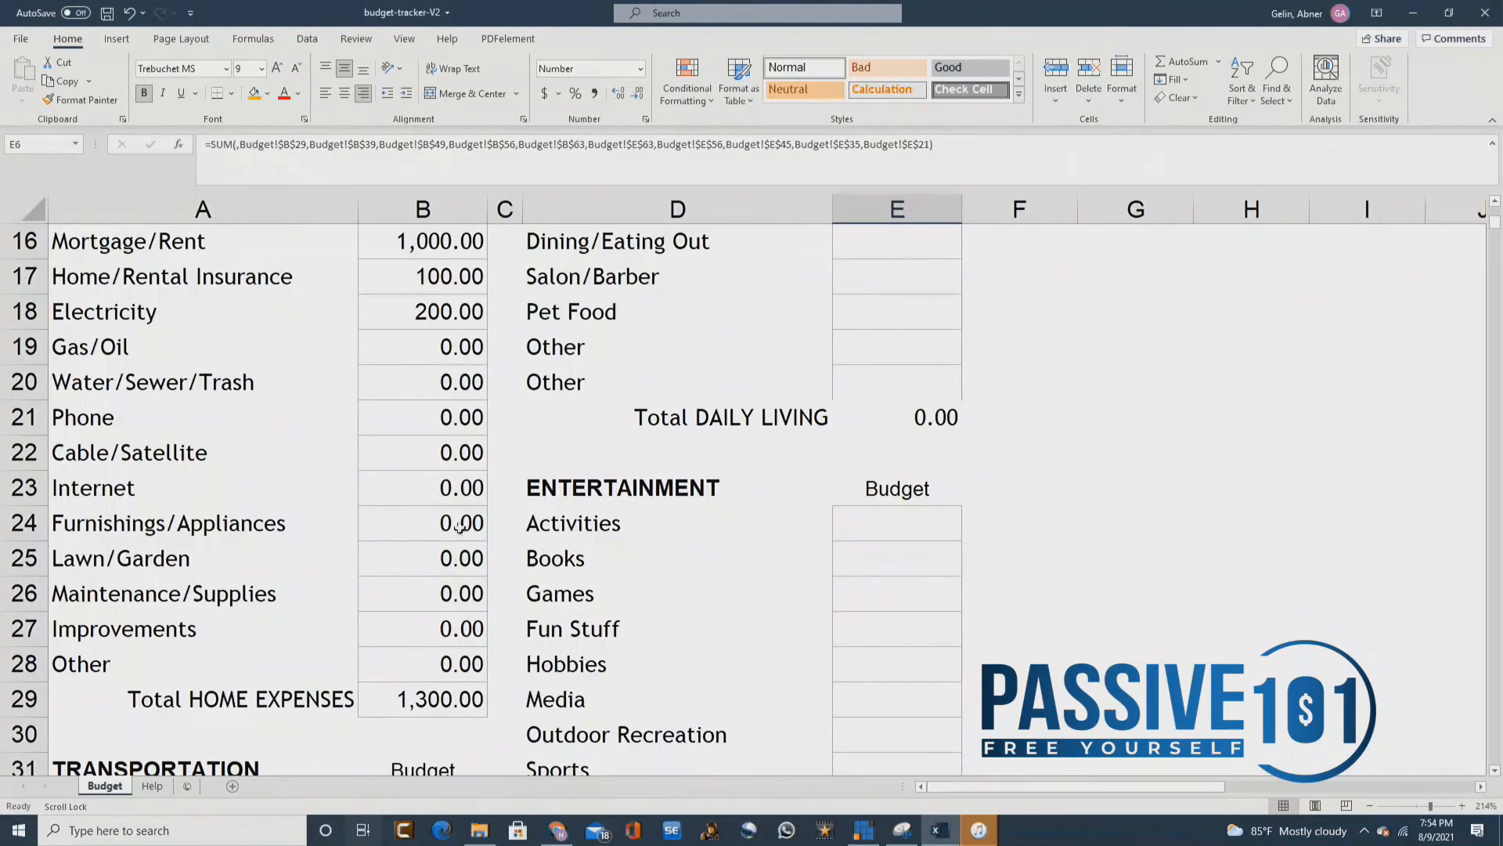
pyautogui.click(444, 490)
pyautogui.write('50')
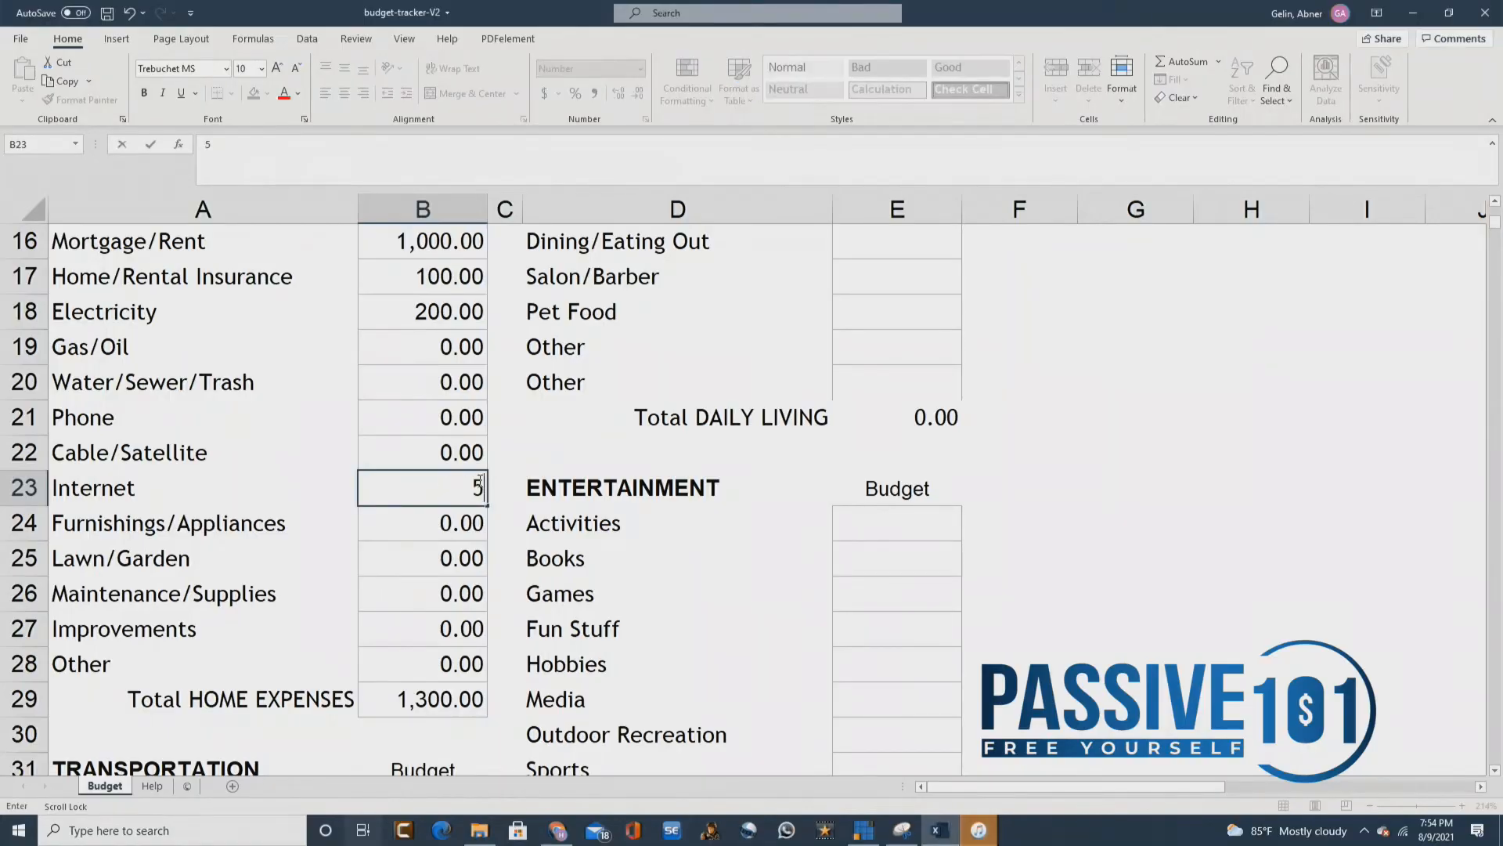
pyautogui.press('Return')
# Step: Review the NET figure in the BUDGET SUMMARY against the income and home expense entries
pyautogui.scroll(5, 575, 441)
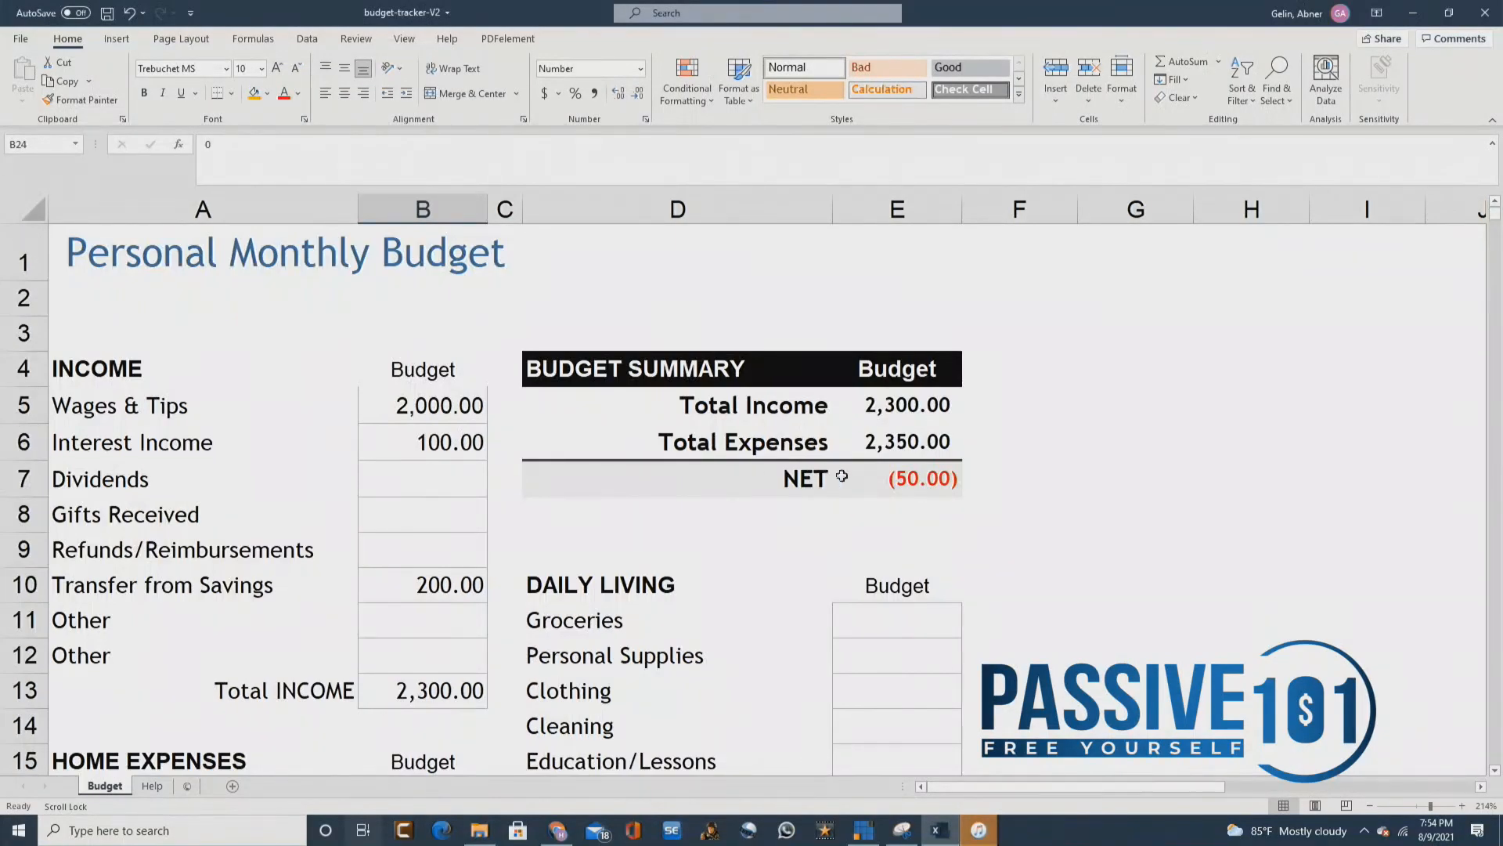
pyautogui.click(917, 480)
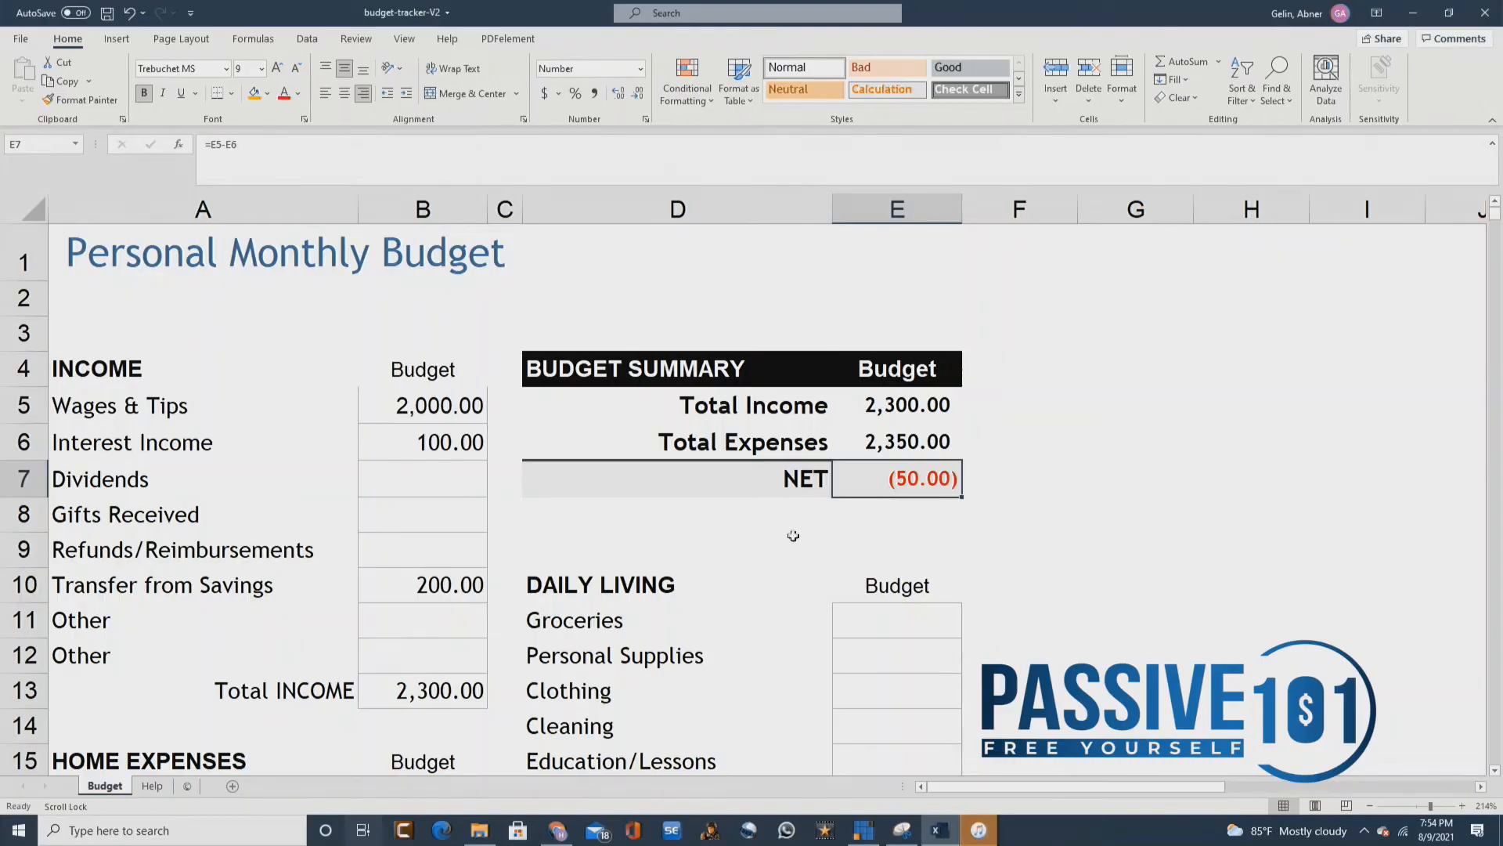
pyautogui.scroll(-4, 418, 497)
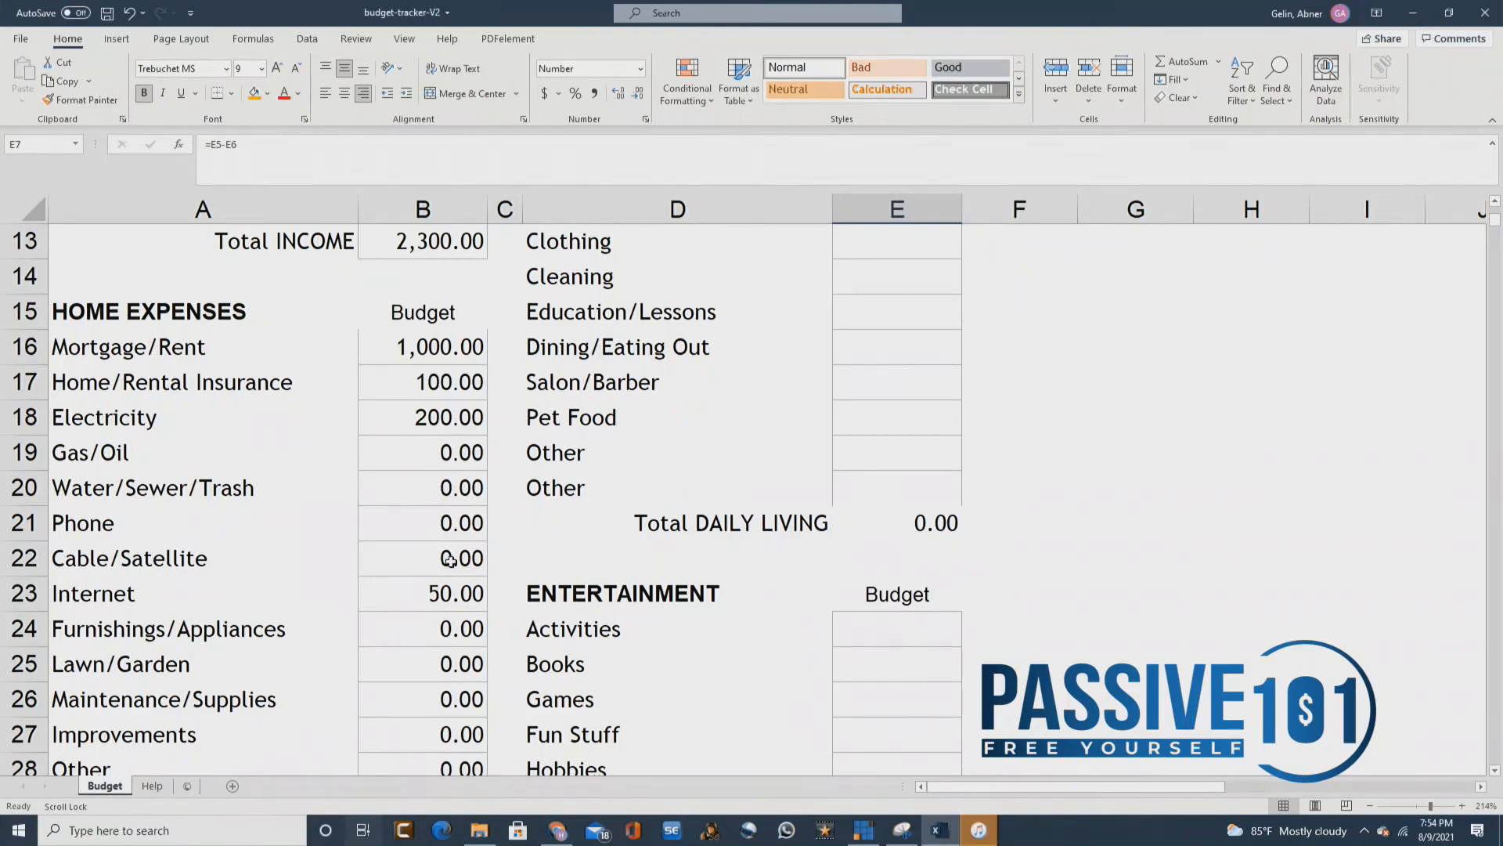
pyautogui.scroll(4, 453, 560)
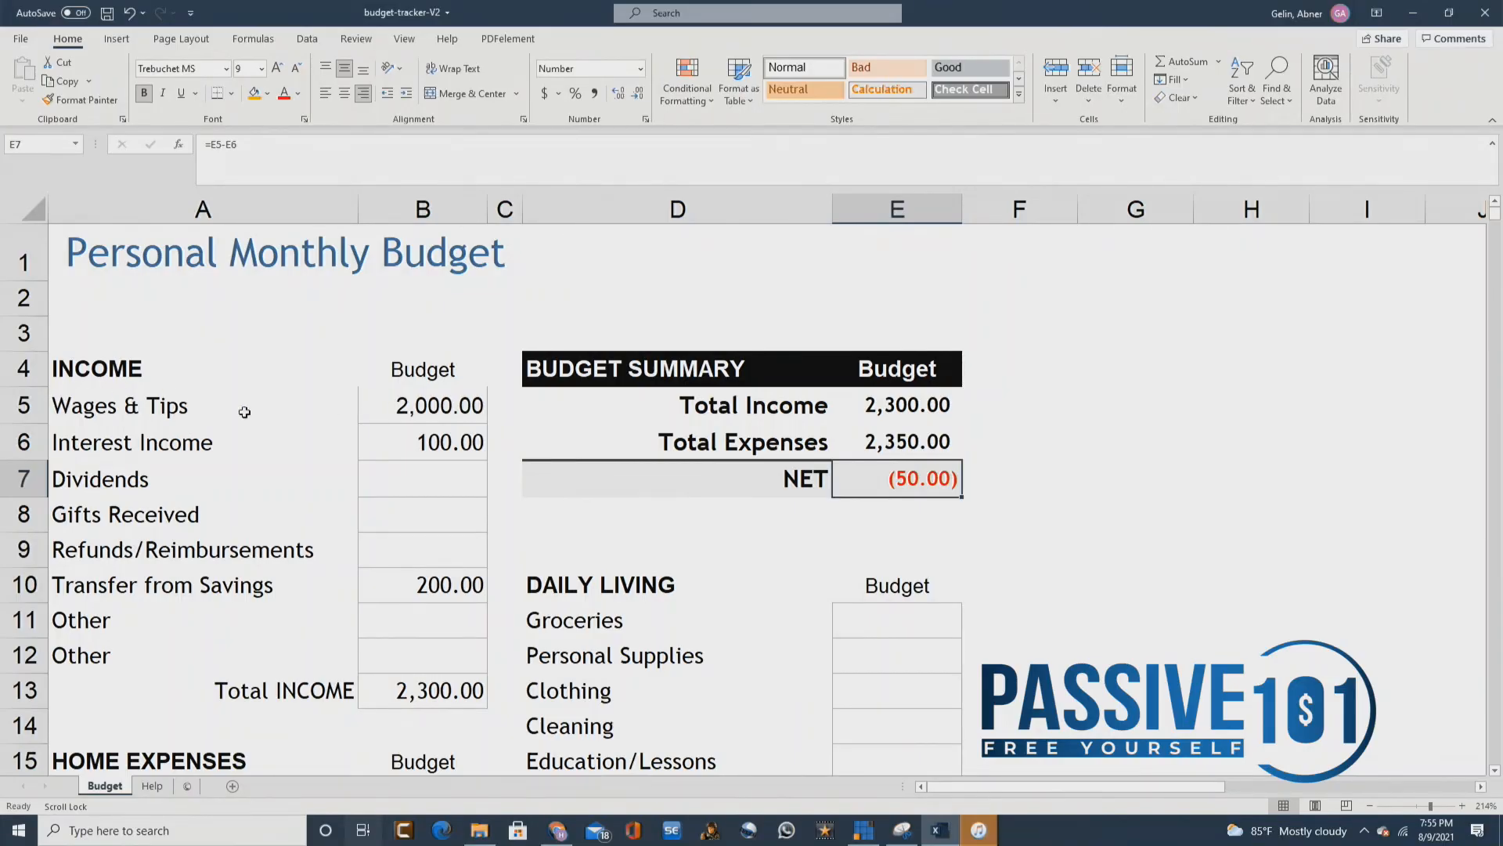
pyautogui.scroll(-1, 203, 546)
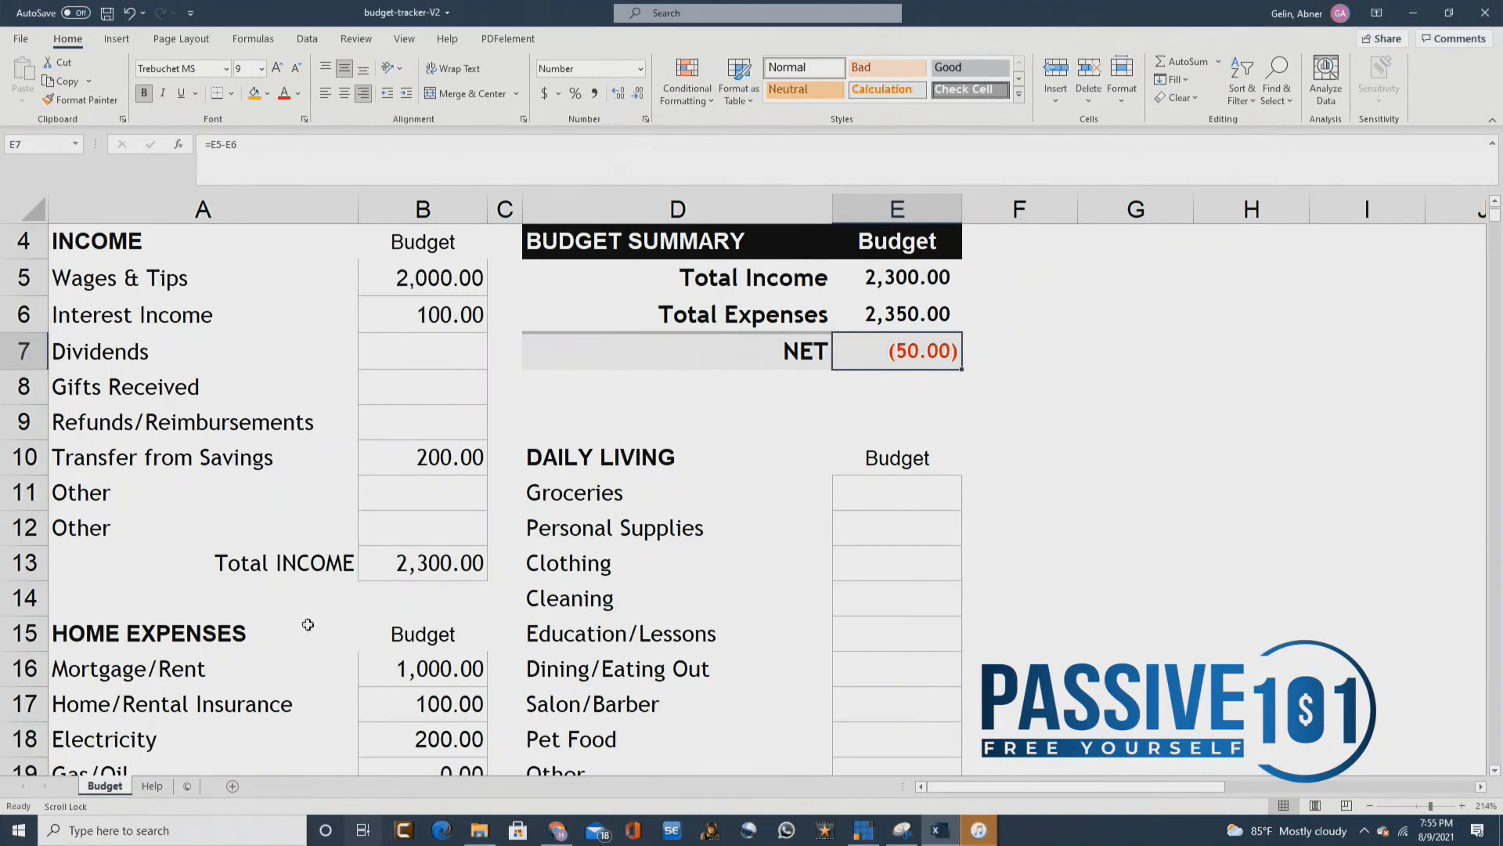
pyautogui.scroll(1, 735, 304)
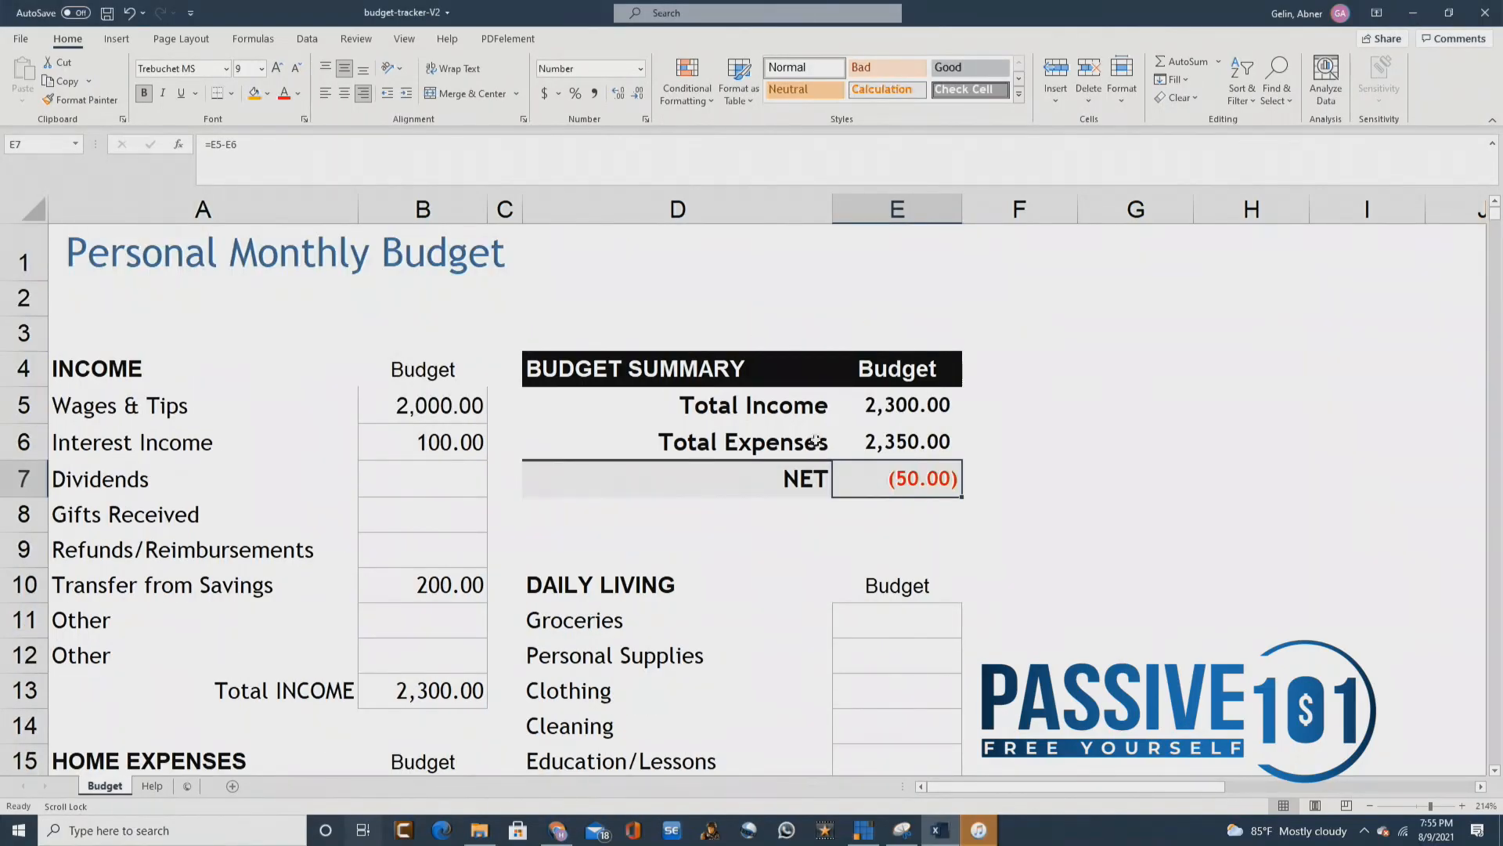